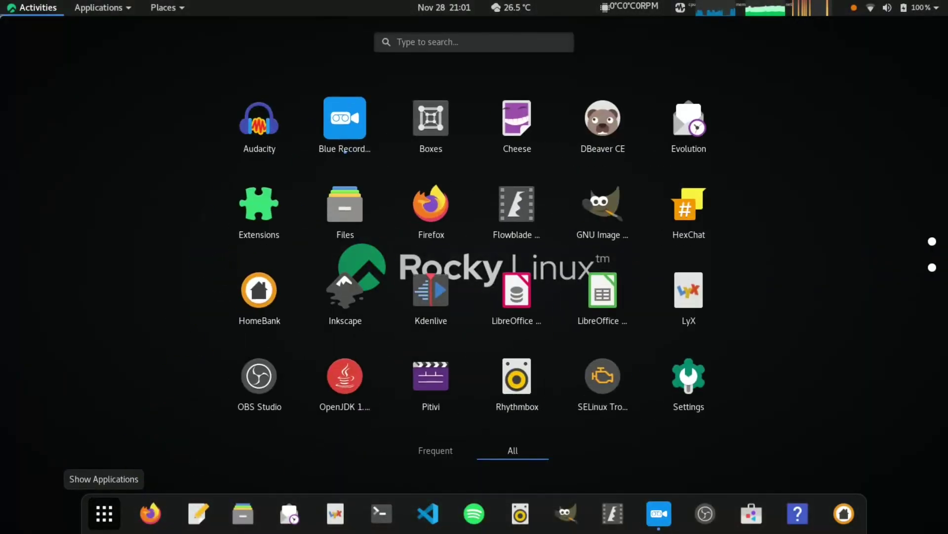
# Step: Search for "about", open the system details, review the About, Date & Time, Users and Default Applications pages, and close Settings
pyautogui.write('about')
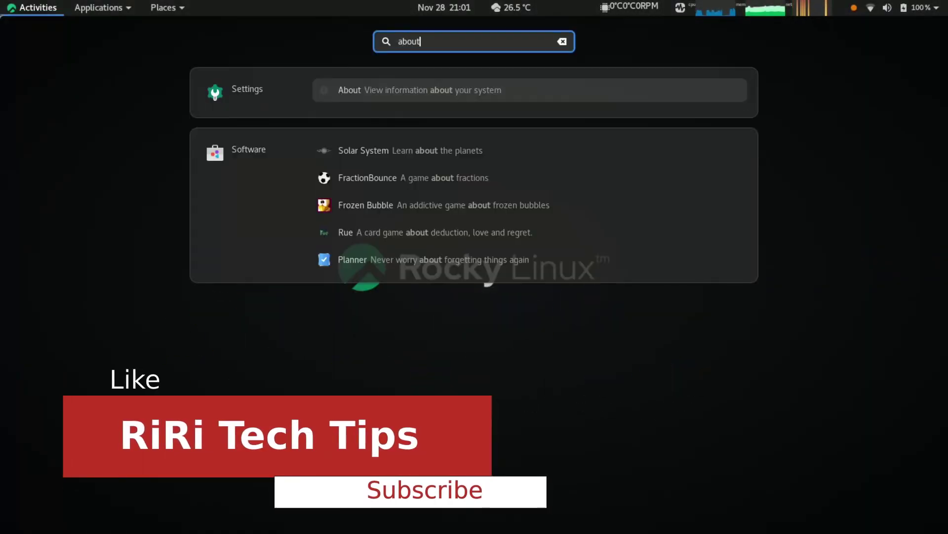
pyautogui.press('Return')
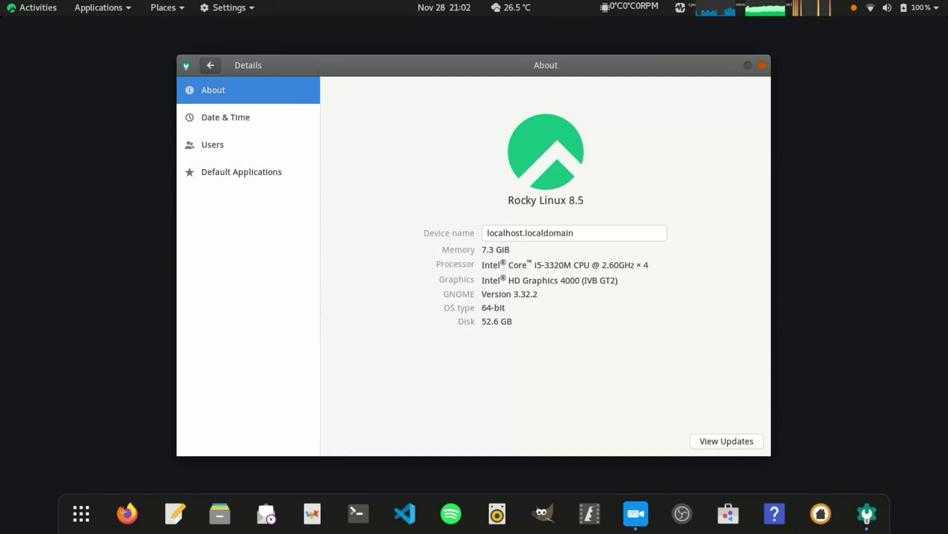
pyautogui.click(248, 118)
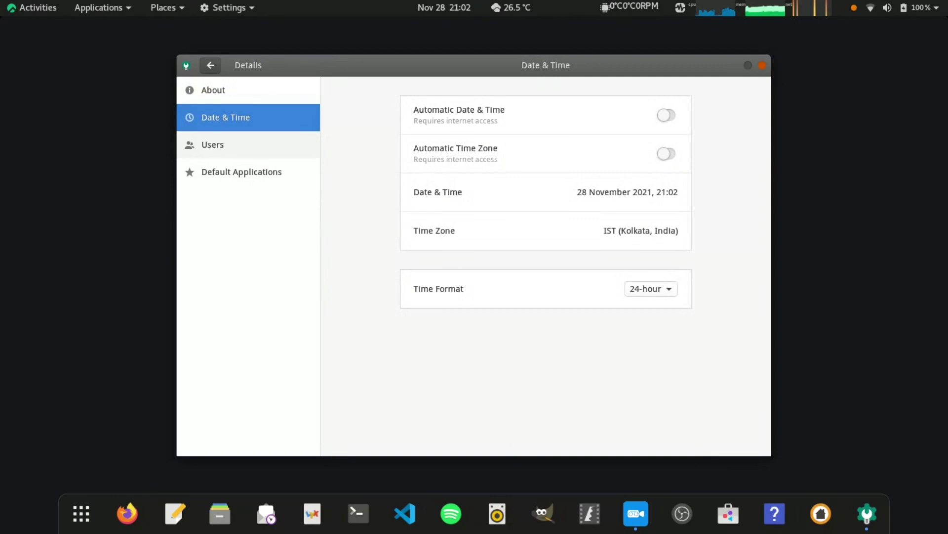
pyautogui.click(248, 145)
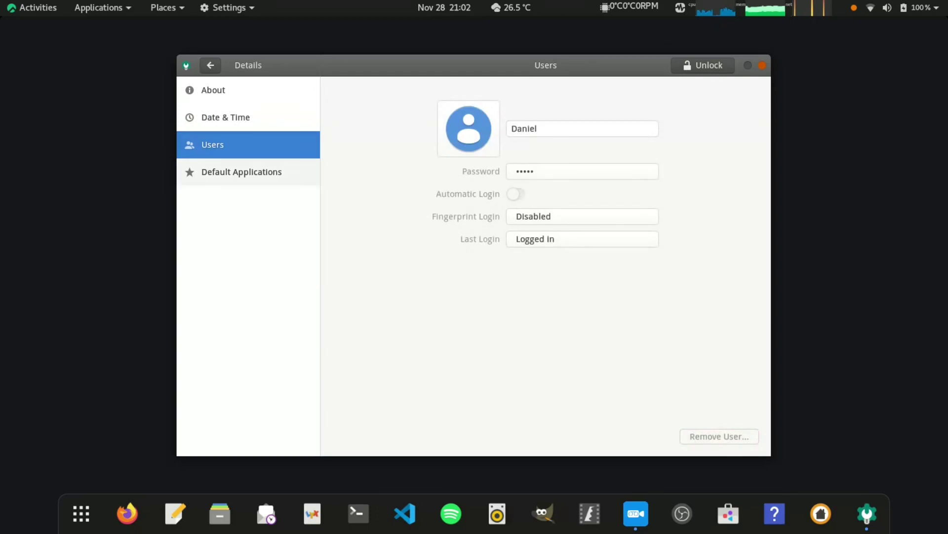
pyautogui.click(248, 172)
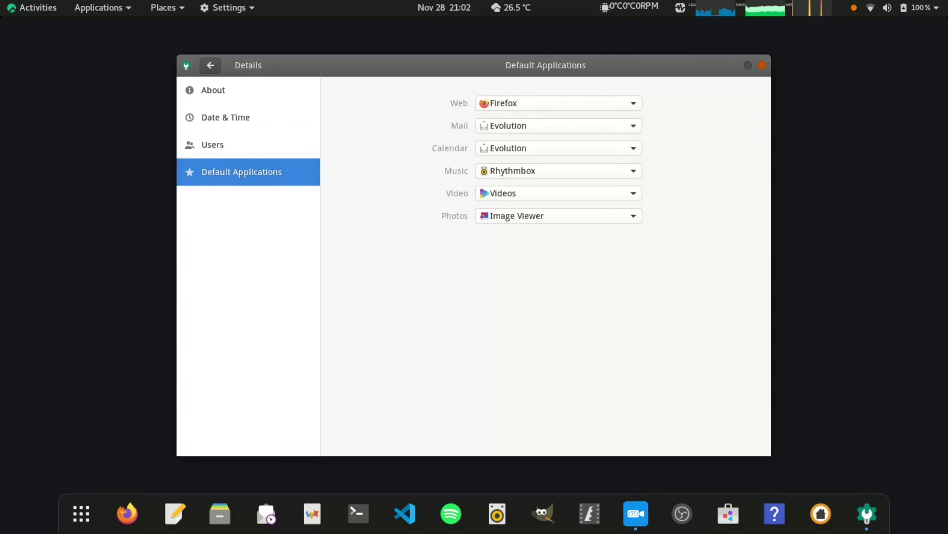
pyautogui.click(762, 65)
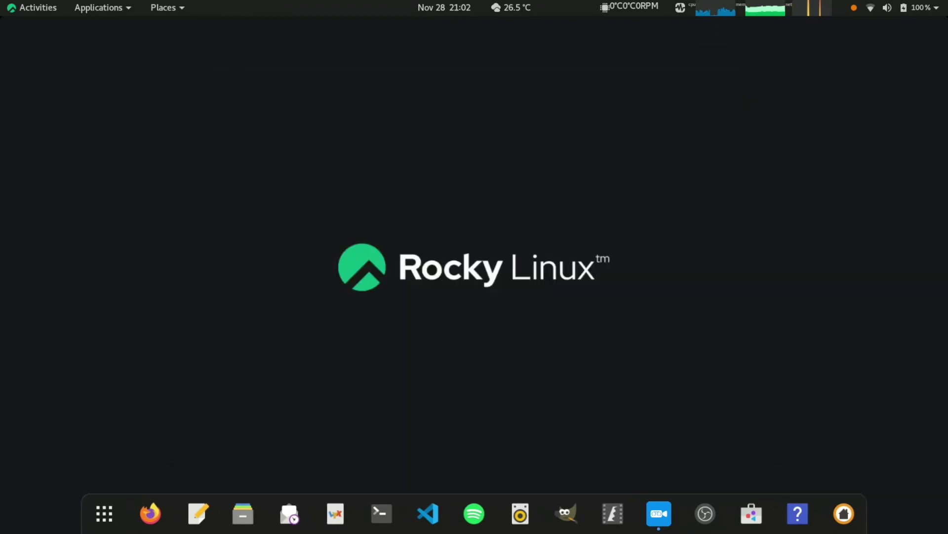
# Step: Check the calendar, the weather forecast, the system resource monitor and the system status controls, closing each afterward
pyautogui.click(444, 8)
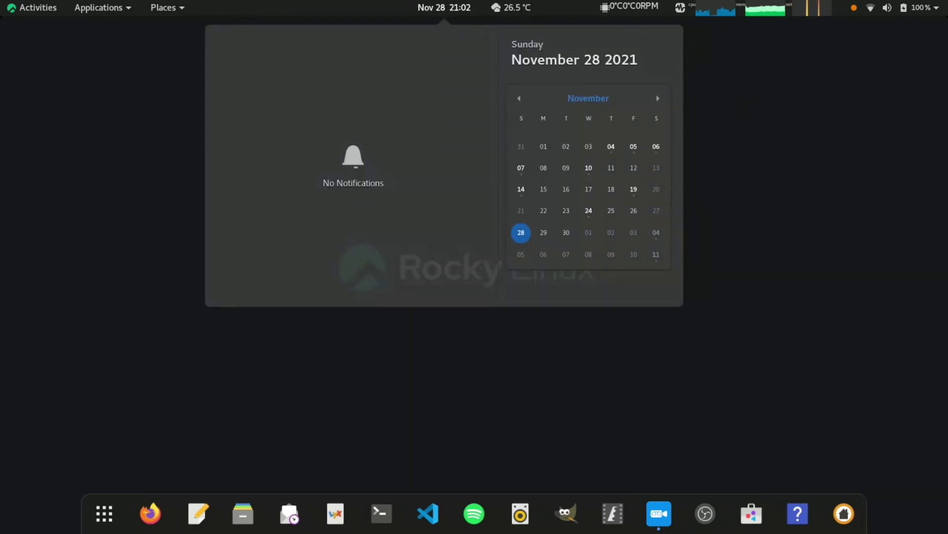
pyautogui.click(444, 8)
pyautogui.click(512, 8)
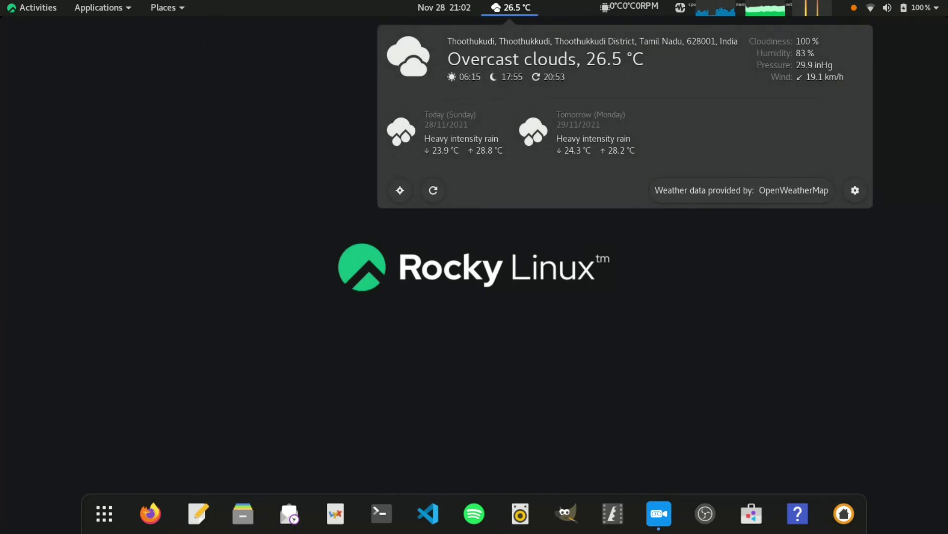
pyautogui.press('Escape')
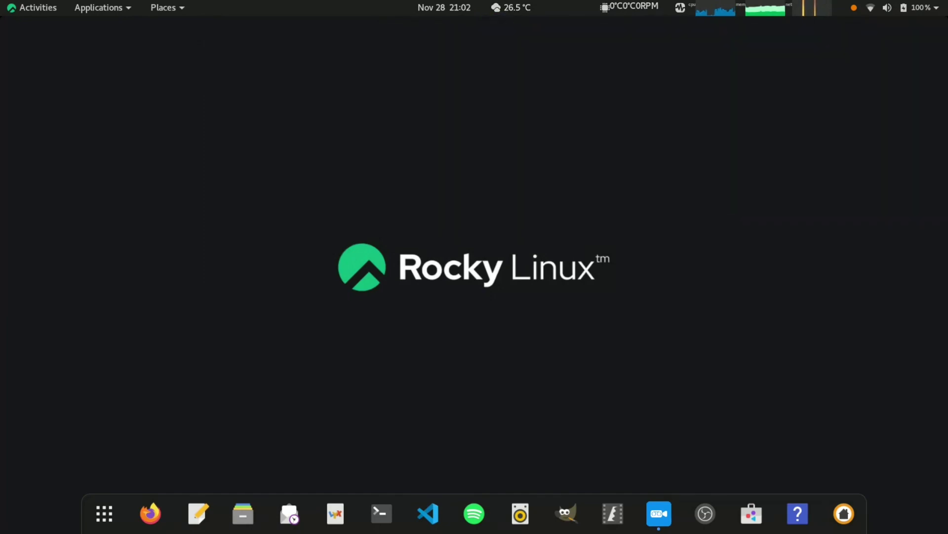
pyautogui.click(717, 8)
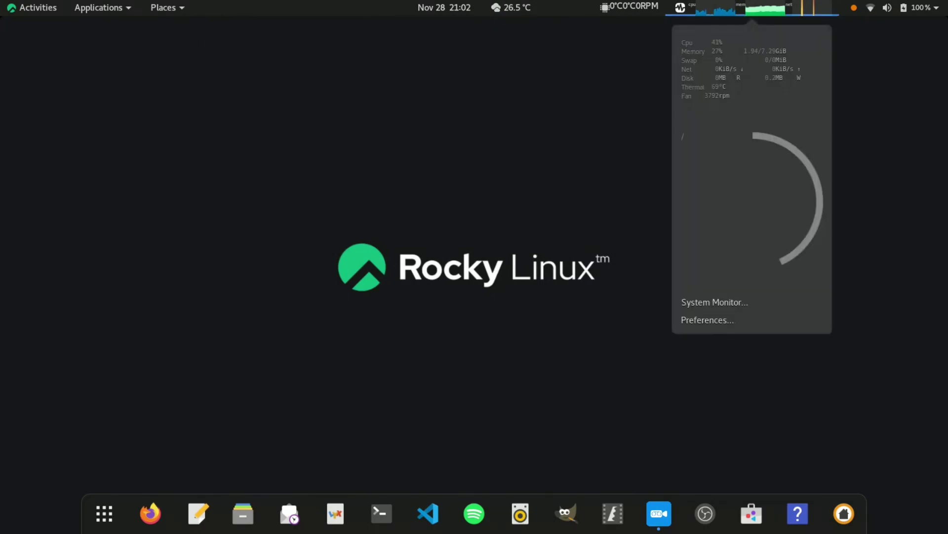
pyautogui.press('Escape')
pyautogui.click(895, 8)
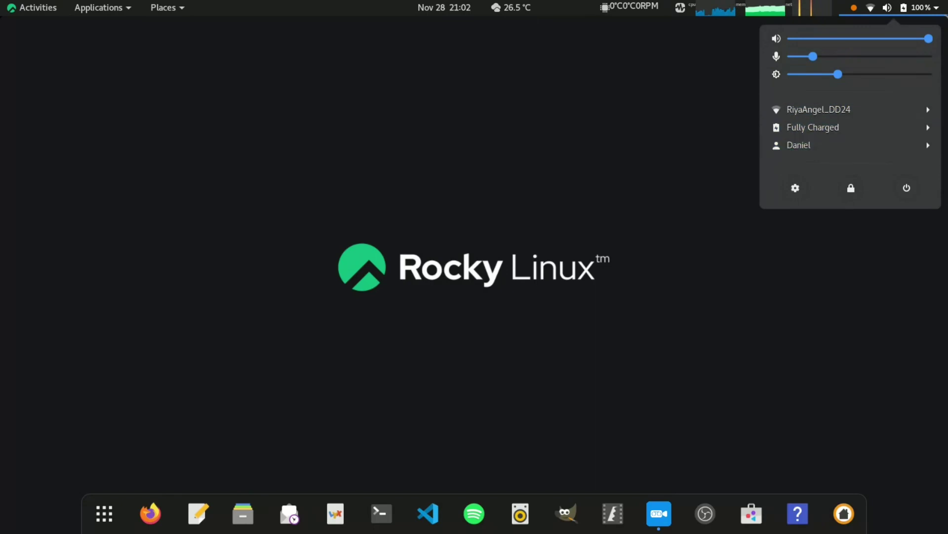
pyautogui.press('Escape')
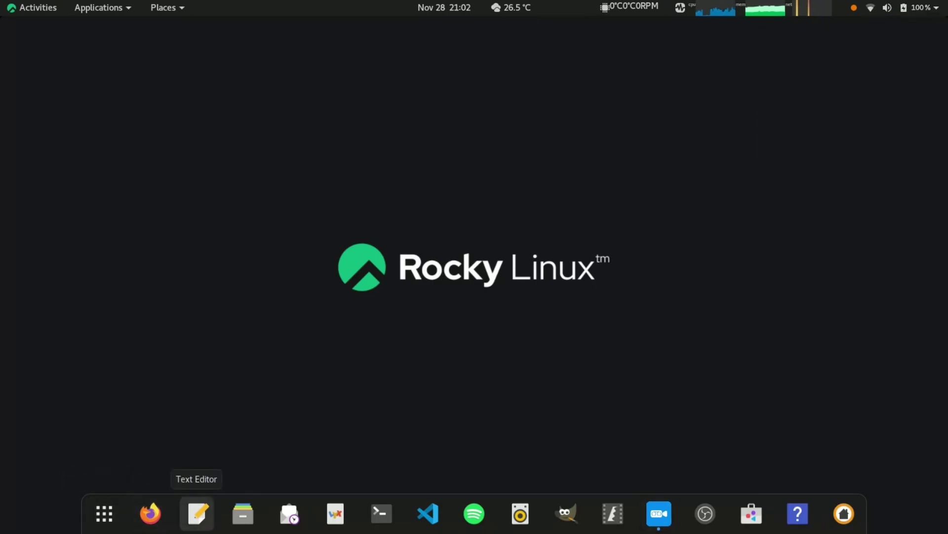
# Step: Look through both pages of installed applications, including the Utilities folder's page, and return to the desktop
pyautogui.click(104, 513)
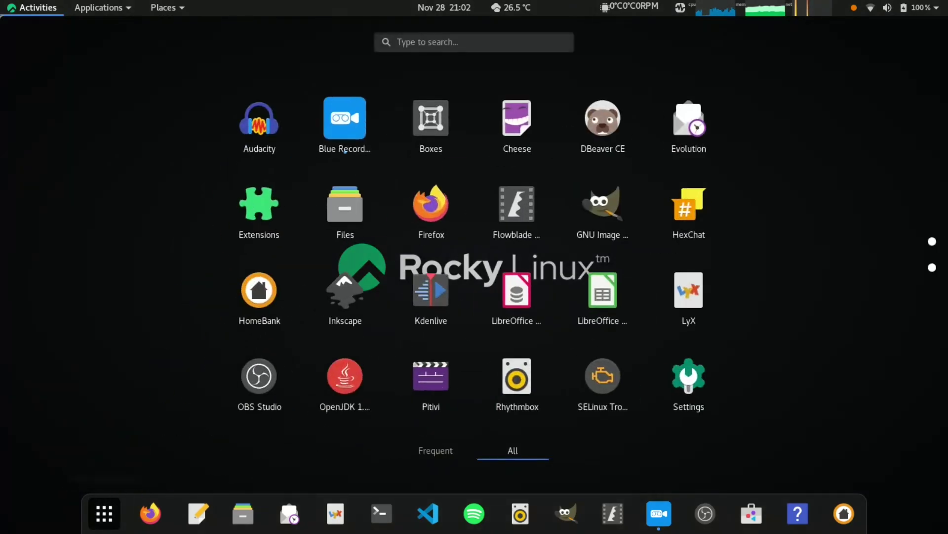
pyautogui.scroll(-1, 345, 213)
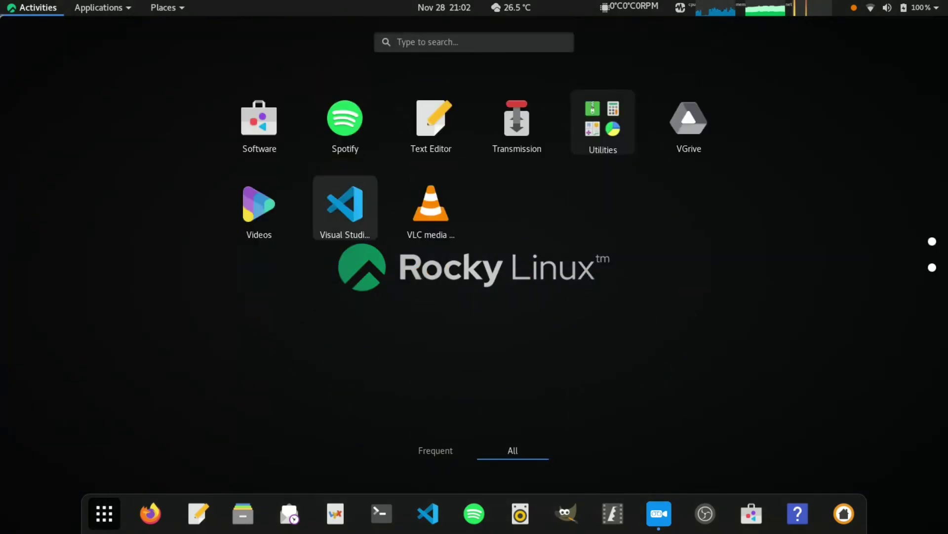
pyautogui.scroll(1, 345, 212)
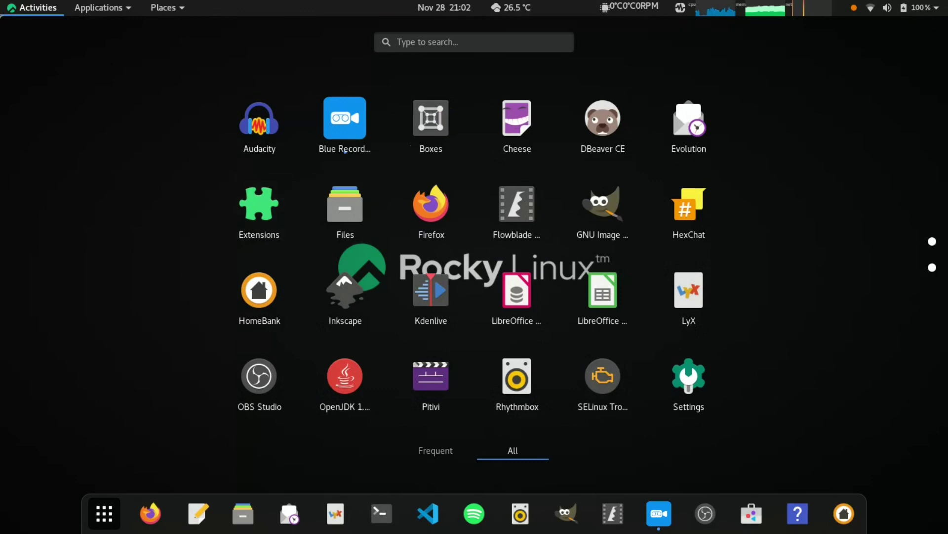
pyautogui.click(104, 513)
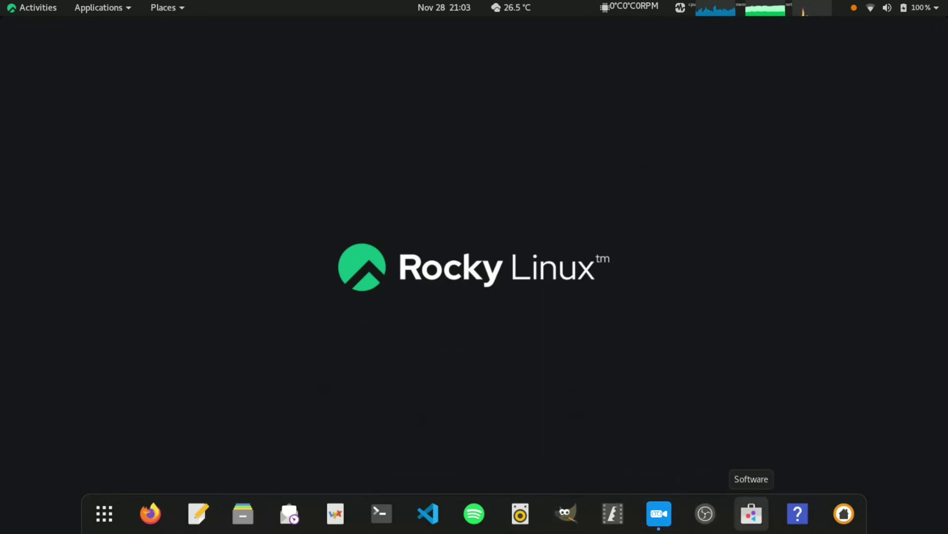
# Step: Switch to Software, open its Software Repositories list and show the details of Extra Packages for Enterprise Linux 8 - x86_64
pyautogui.click(752, 514)
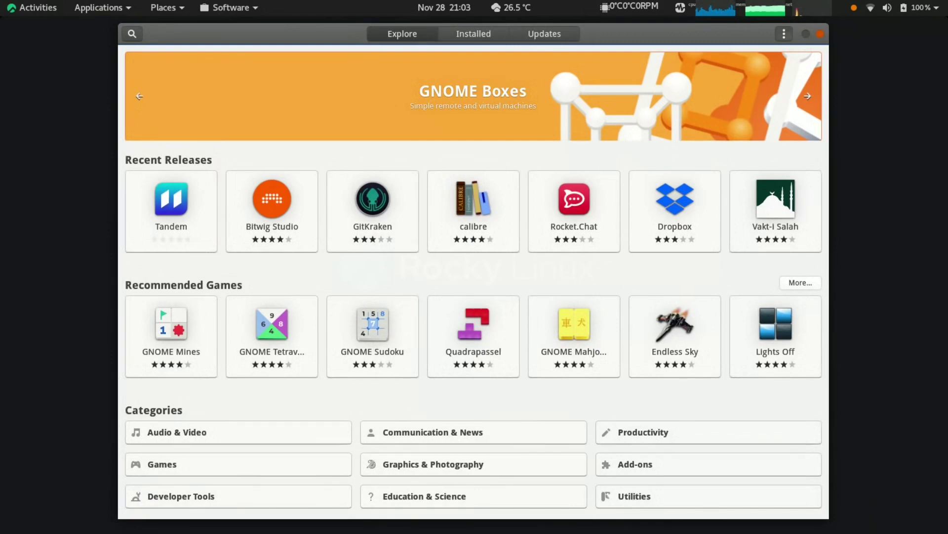
pyautogui.click(784, 34)
pyautogui.press('Return')
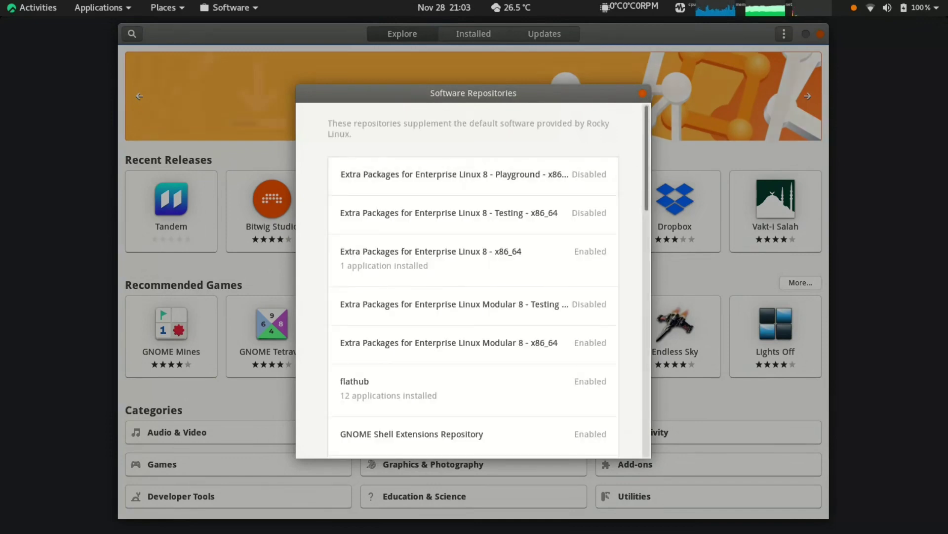
pyautogui.scroll(-1, 473, 281)
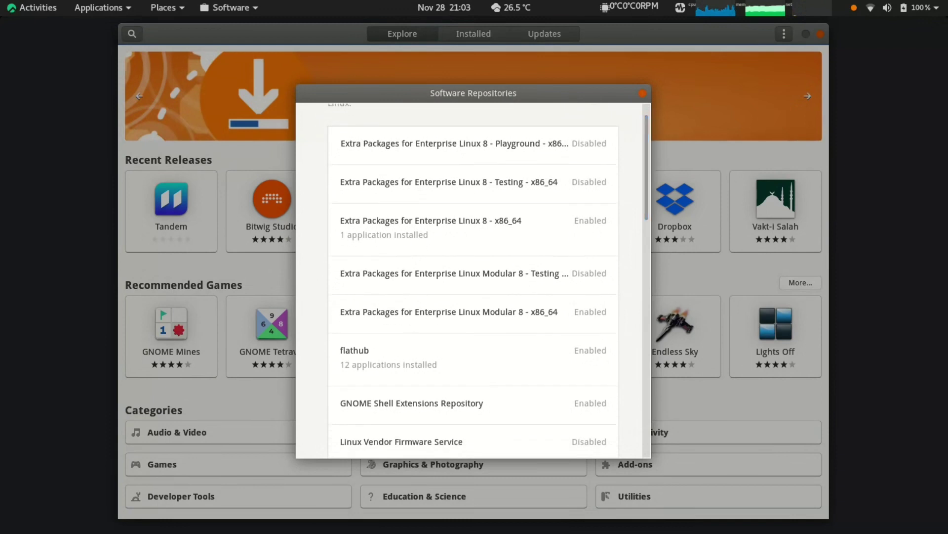
pyautogui.click(473, 229)
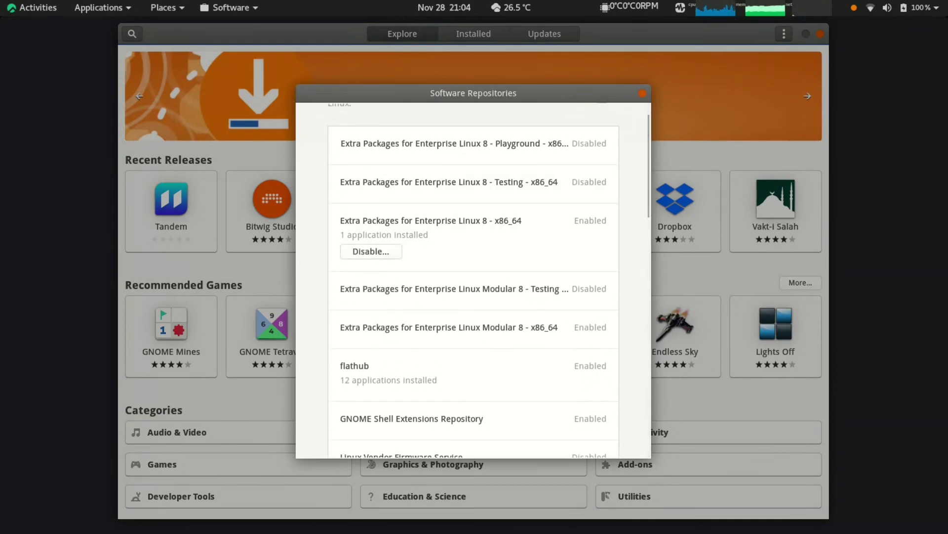
# Step: Show the details of the flathub, Extra Packages for Enterprise Linux Modular 8 - x86_64 and GNOME Shell Extensions repositories
pyautogui.scroll(-2, 474, 280)
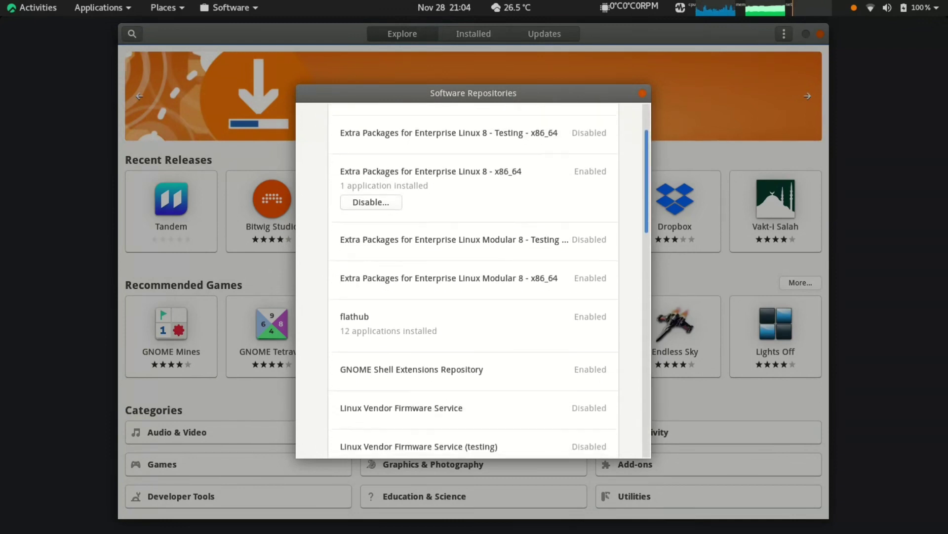
pyautogui.scroll(-1, 474, 280)
pyautogui.click(473, 284)
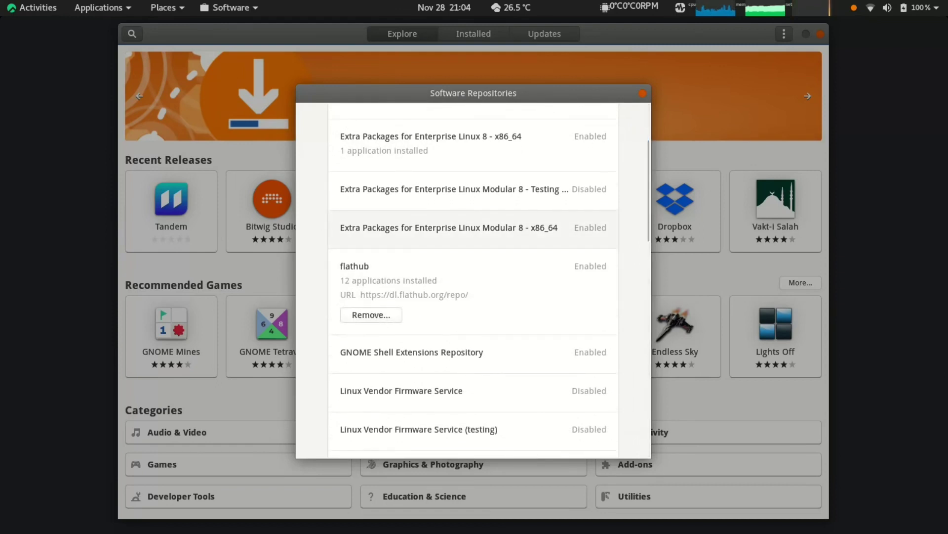
pyautogui.click(473, 228)
pyautogui.scroll(-1, 473, 228)
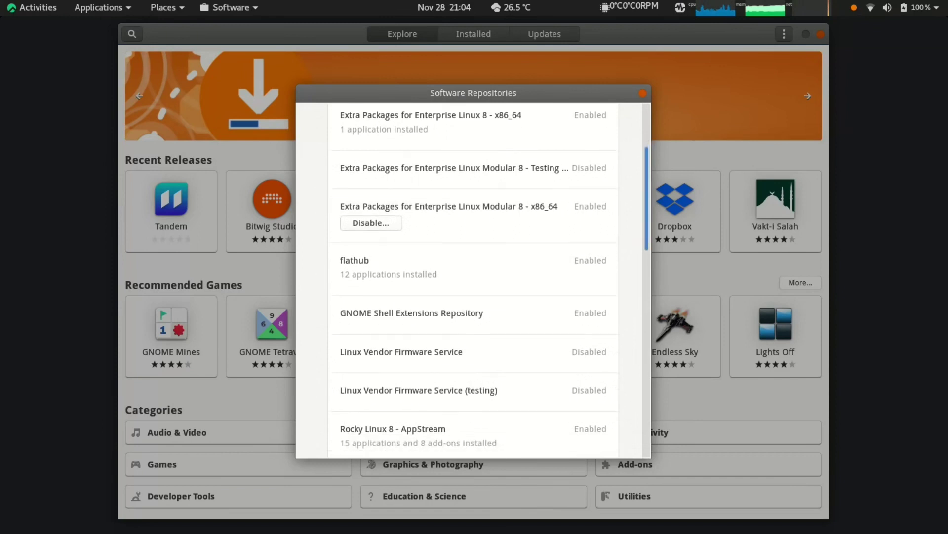
pyautogui.scroll(-5, 474, 228)
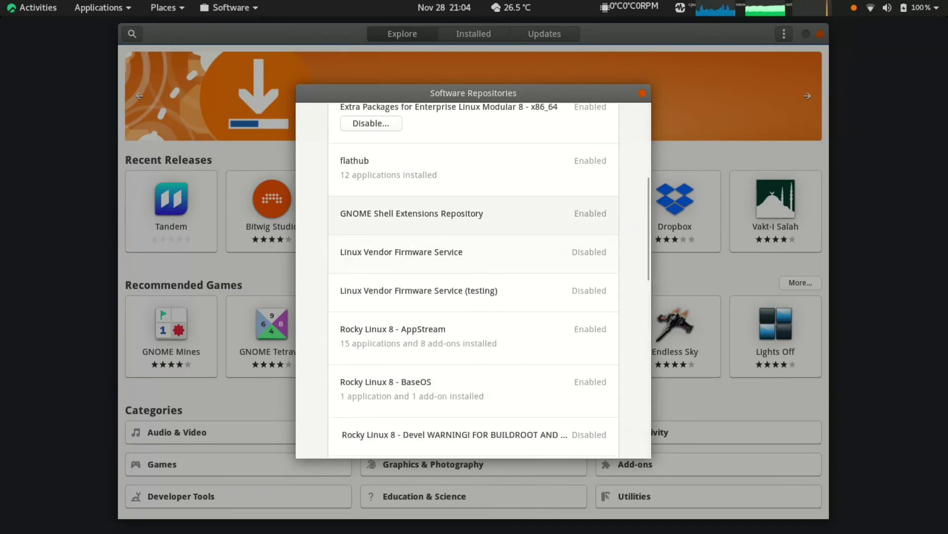
pyautogui.click(473, 217)
pyautogui.moveTo(647, 227); pyautogui.dragTo(646, 228)
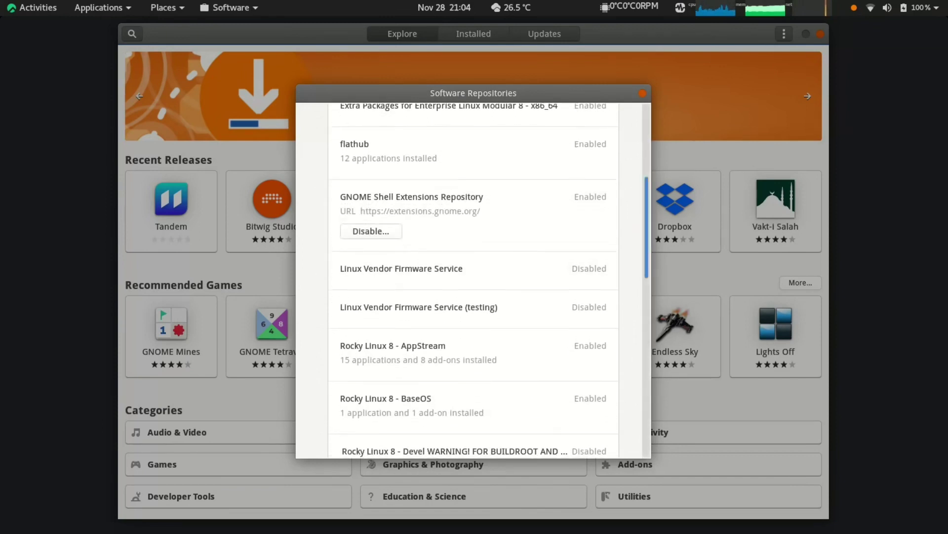
# Step: Review the remaining repositories through Visual Studio Code and select the RPM Fusion for EL 8 - Free - Updates entry
pyautogui.scroll(-9, 473, 279)
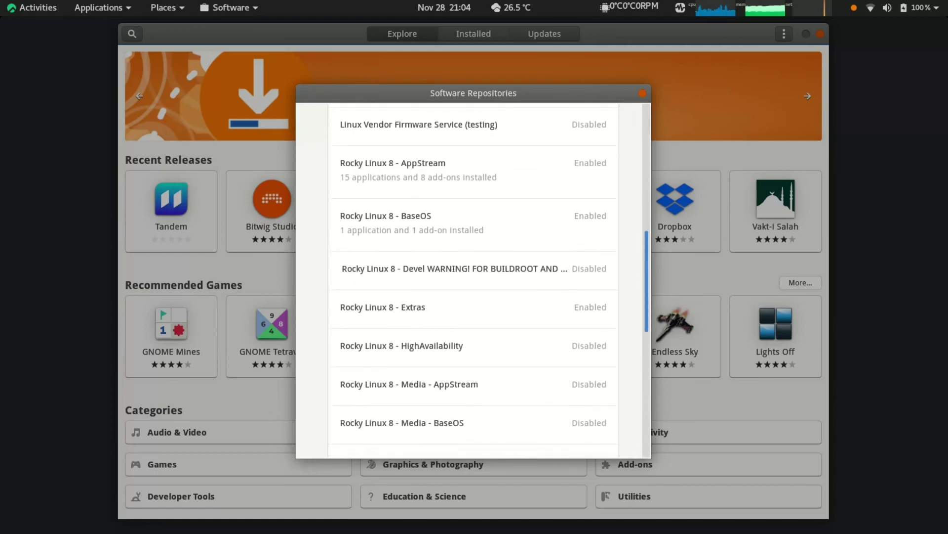
pyautogui.scroll(-4, 474, 279)
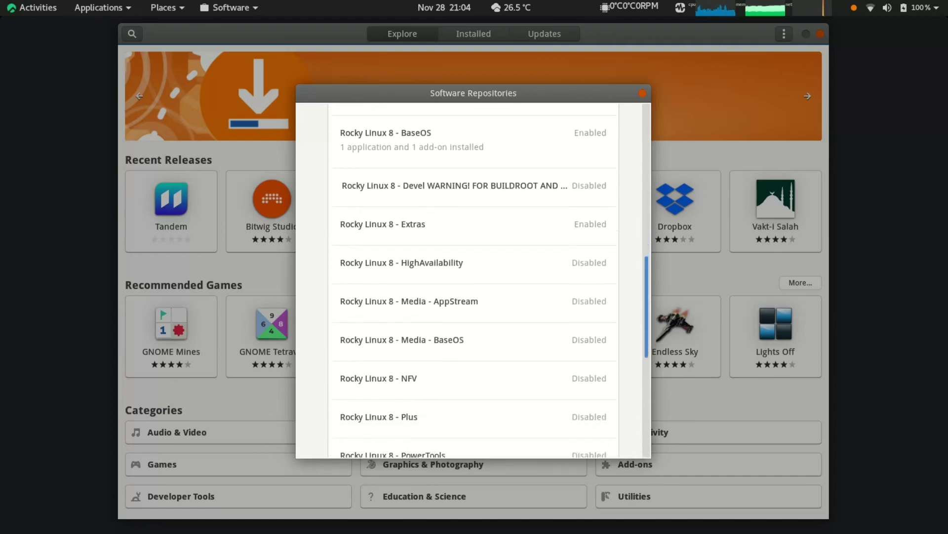
pyautogui.scroll(-15, 474, 279)
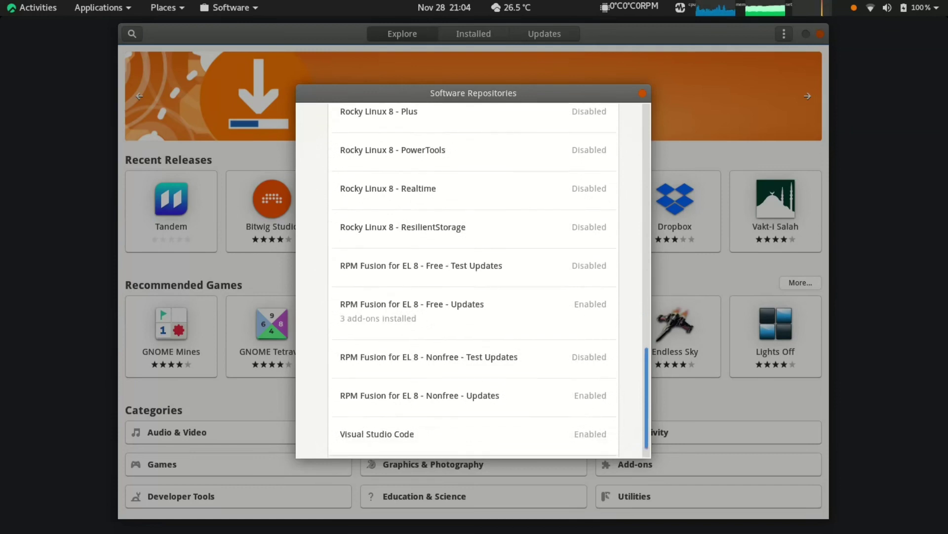
pyautogui.scroll(-1, 473, 279)
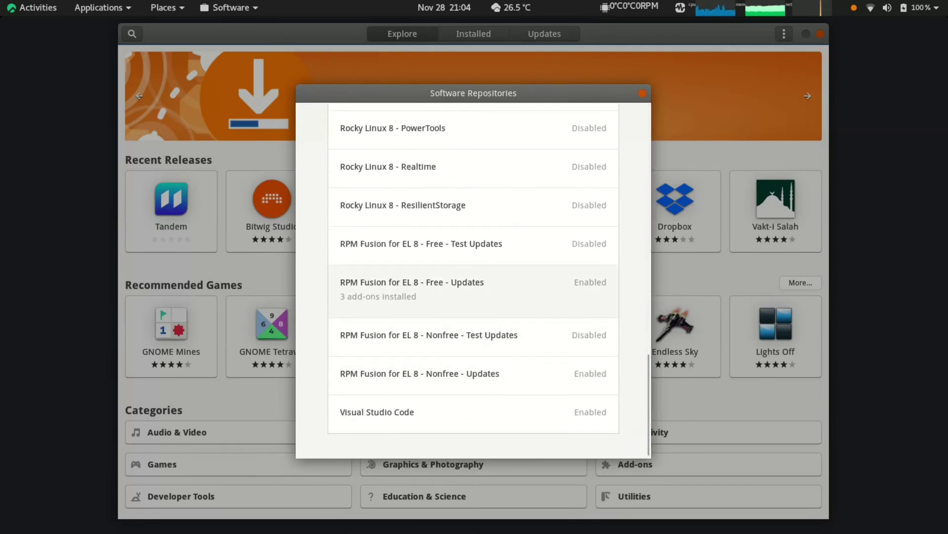
pyautogui.click(473, 290)
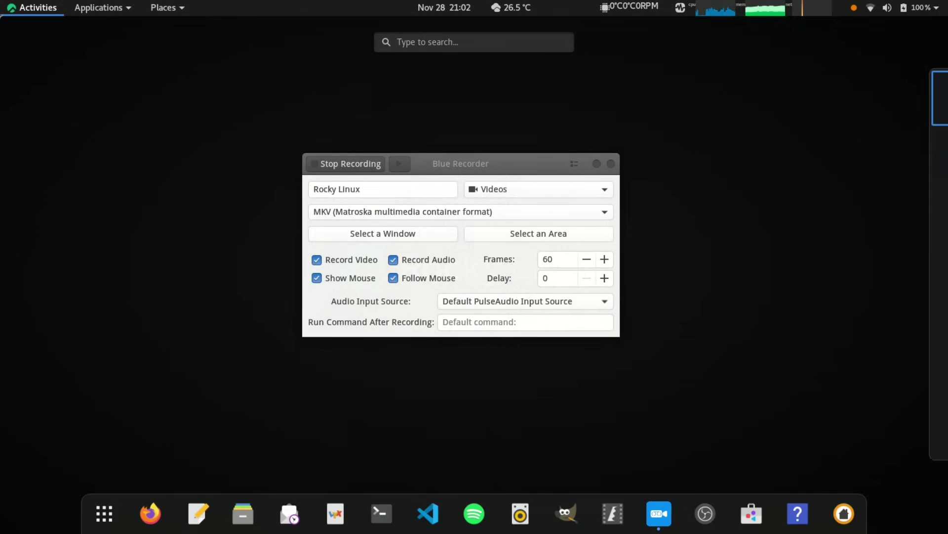
# Step: Search for "twe", open Tweaks and choose Prof-Gnome-Darker-3.6 as the applications theme
pyautogui.click(425, 42)
pyautogui.write('twe')
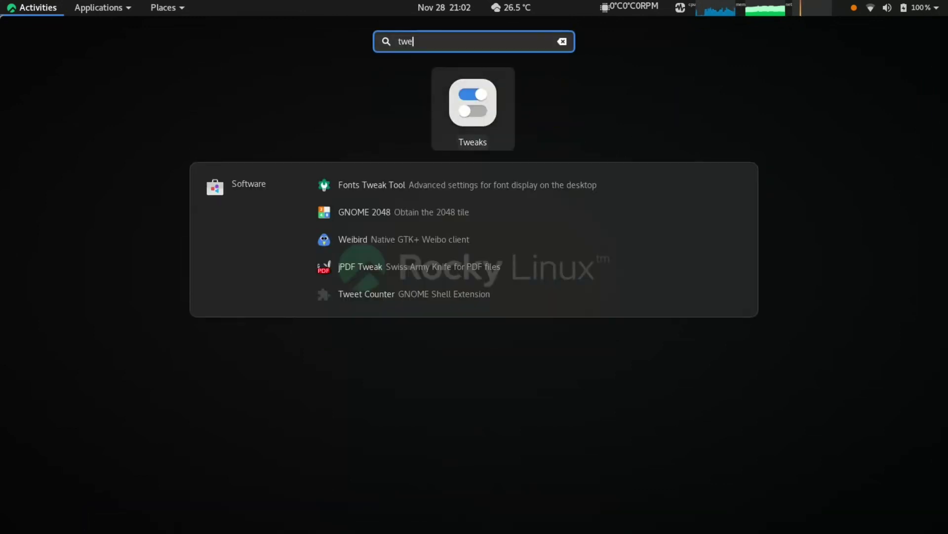
pyautogui.press('Return')
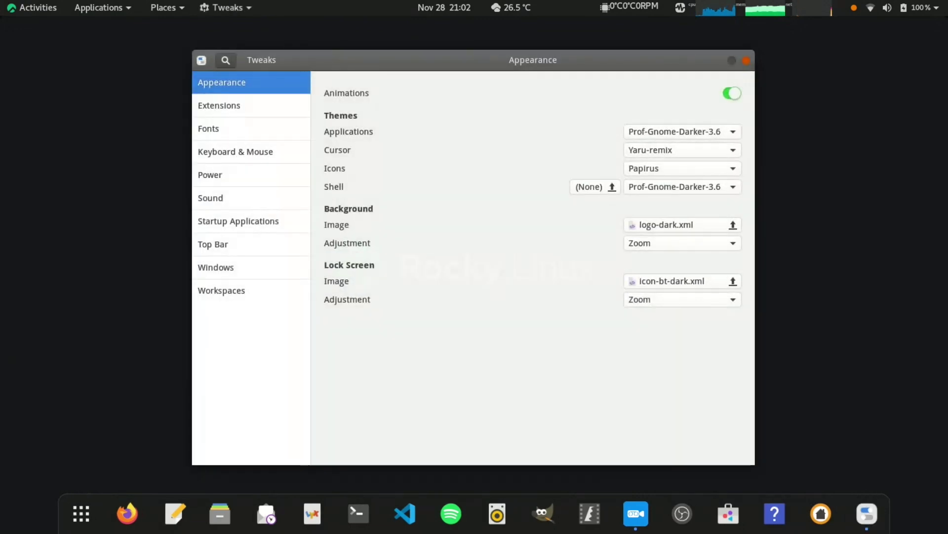
pyautogui.moveTo(395, 60); pyautogui.dragTo(351, 85)
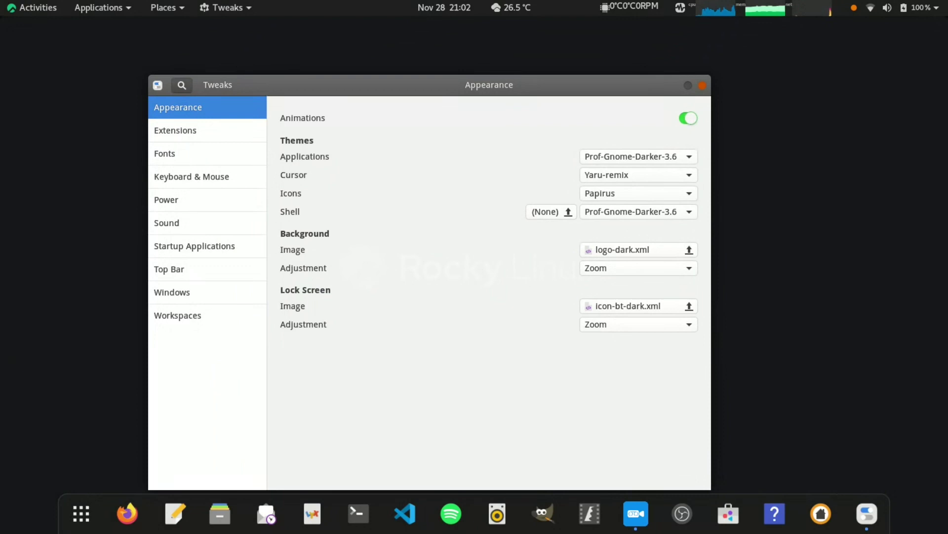
pyautogui.click(639, 156)
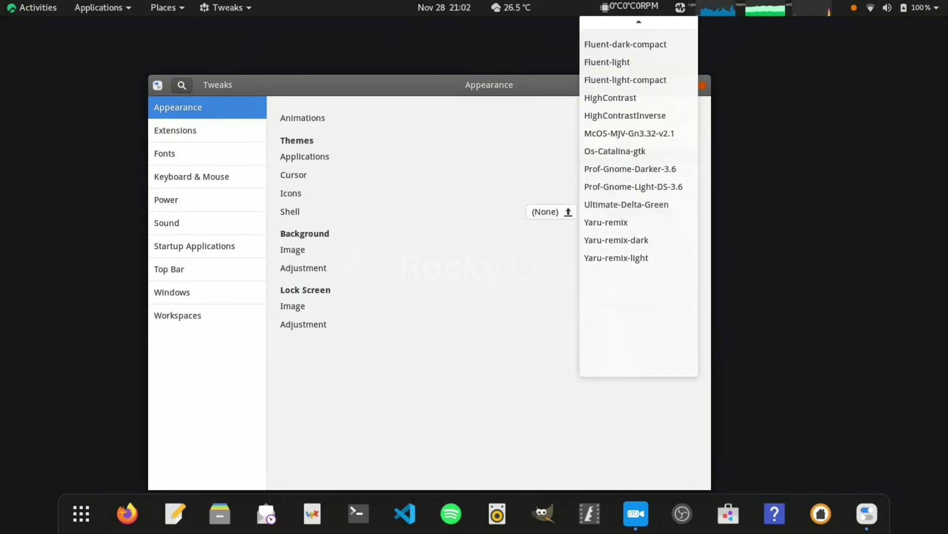
pyautogui.click(630, 169)
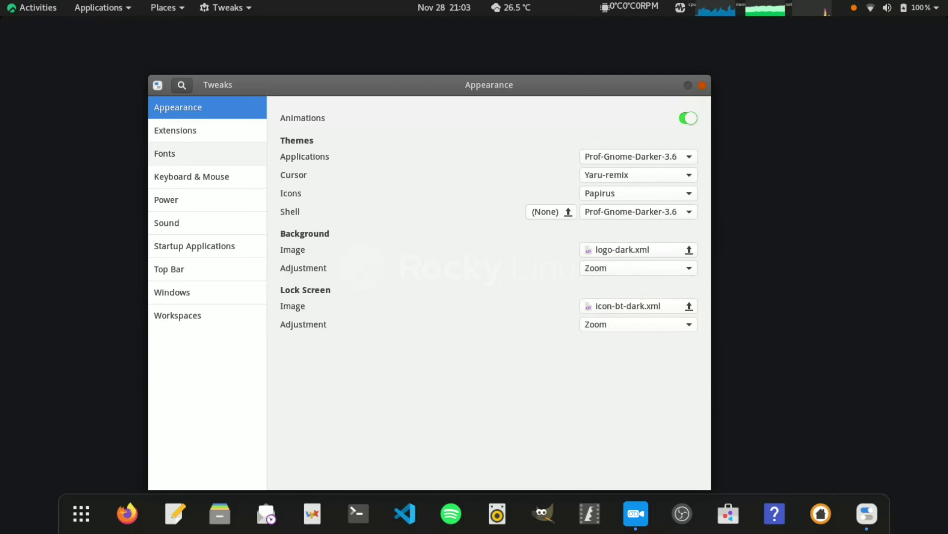
# Step: Review the Extensions list in full, plus the Fonts, Keyboard & Mouse and Power settings in Tweaks
pyautogui.click(208, 130)
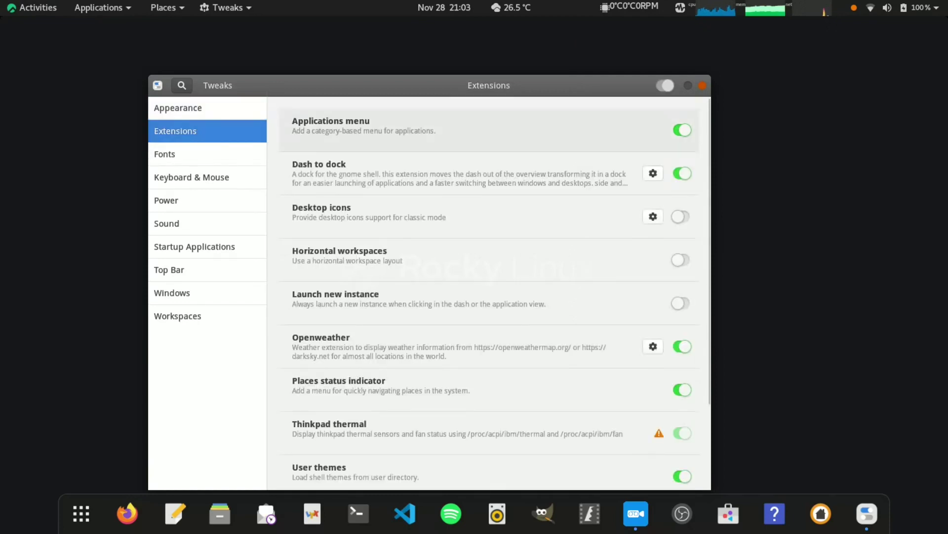
pyautogui.scroll(-1, 489, 158)
pyautogui.scroll(-3, 489, 158)
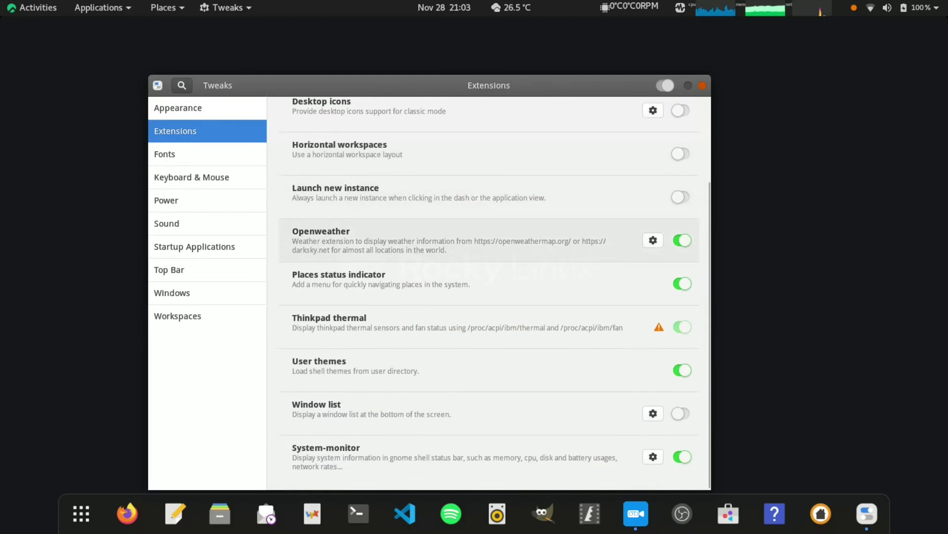
pyautogui.click(208, 154)
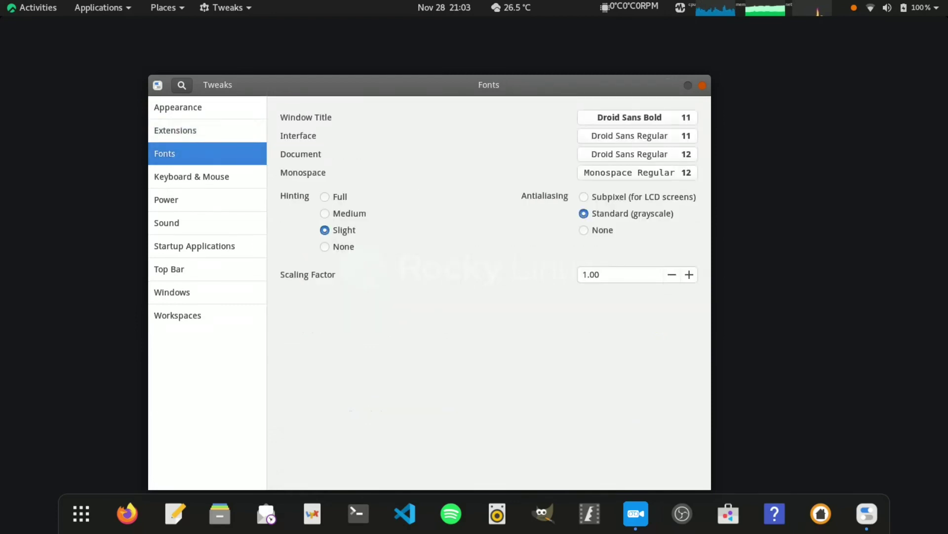
pyautogui.click(208, 176)
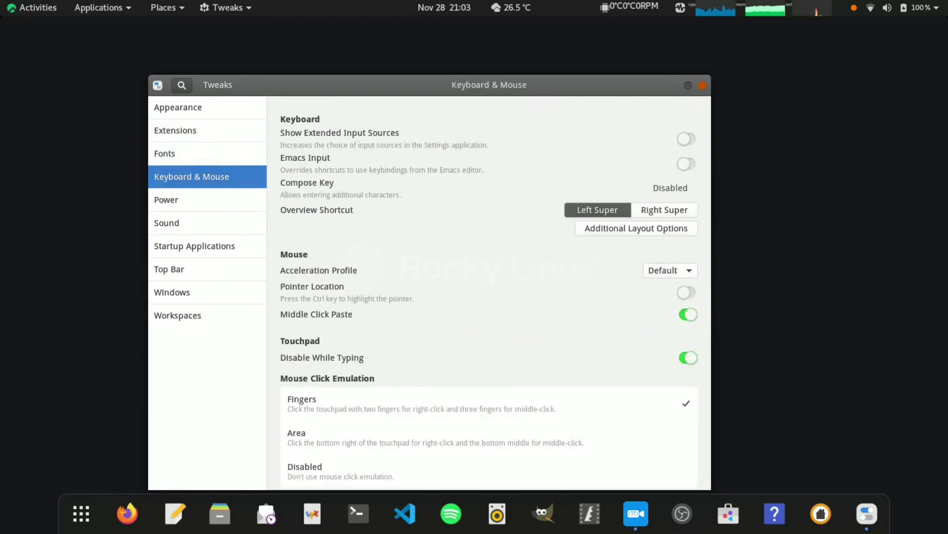
pyautogui.click(208, 200)
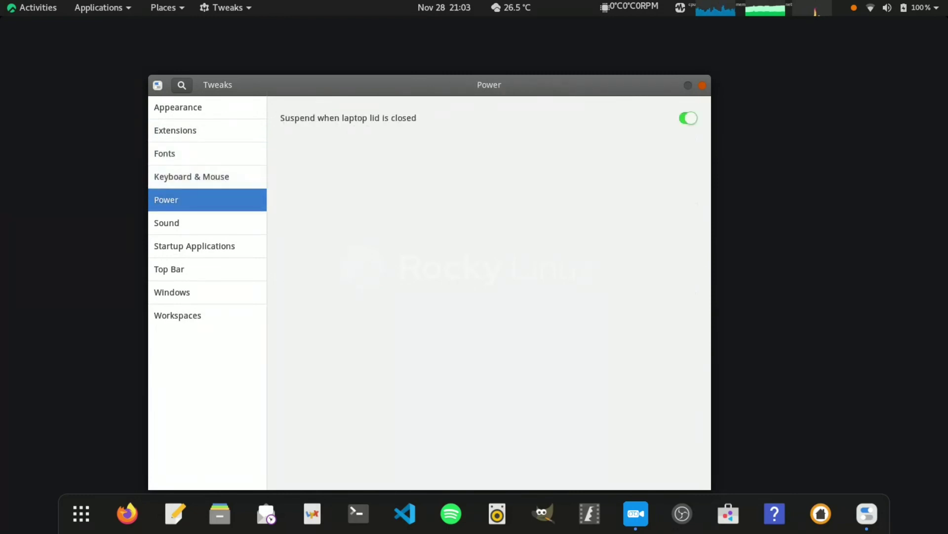
# Step: Review the Sound, Startup Applications, Top Bar, Windows and Workspaces settings, and close Tweaks
pyautogui.click(207, 224)
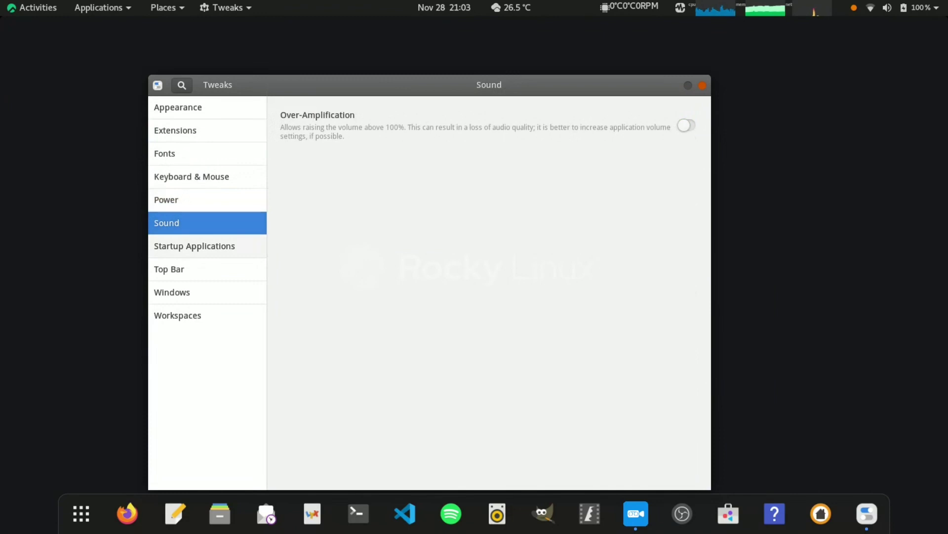
pyautogui.click(208, 246)
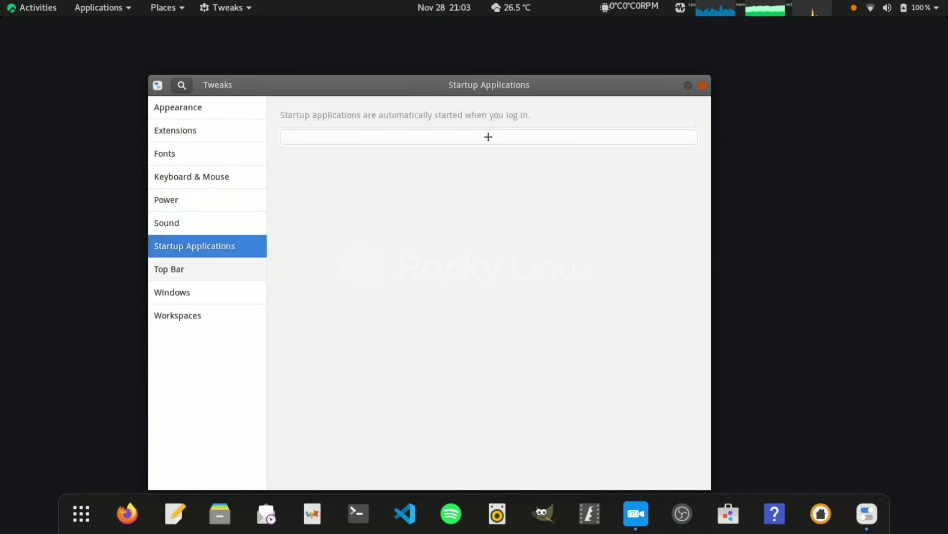
pyautogui.click(208, 270)
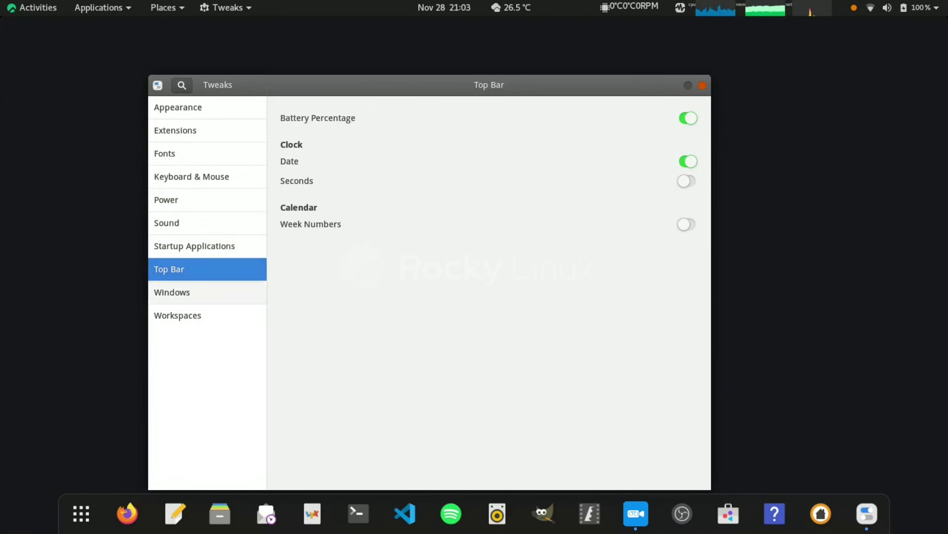
pyautogui.click(207, 292)
pyautogui.click(208, 315)
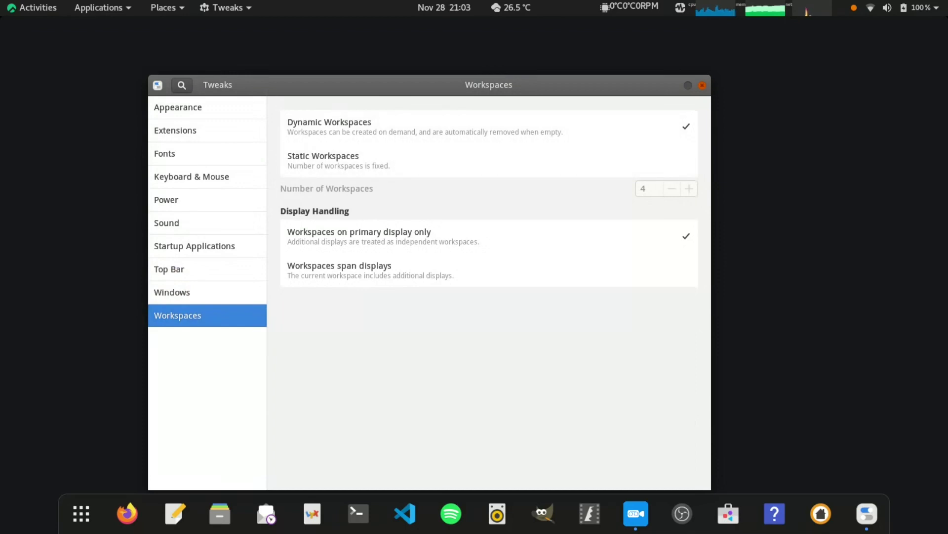
pyautogui.click(702, 85)
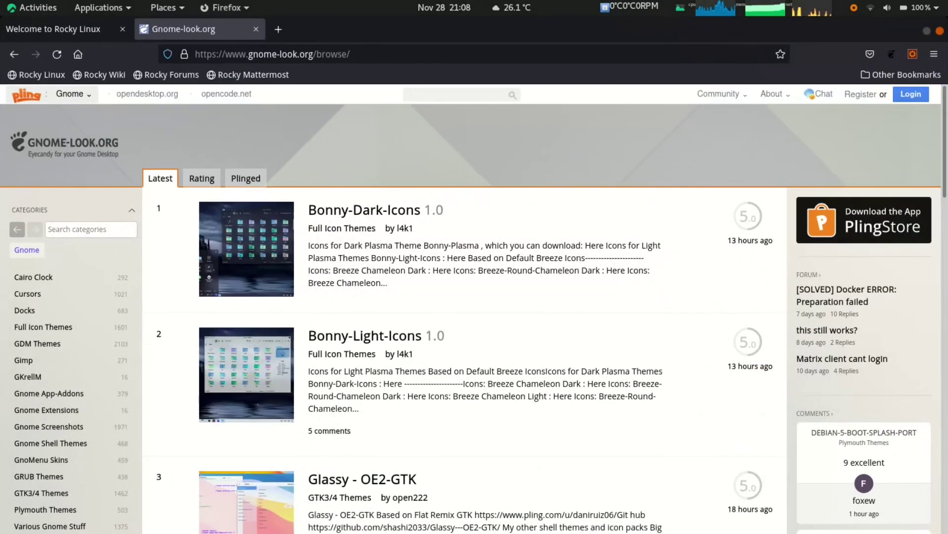
# Step: Switch to Firefox and browse the gnome-look.org theme listings and categories, including Gnome Extensions
pyautogui.scroll(-3, 44, 288)
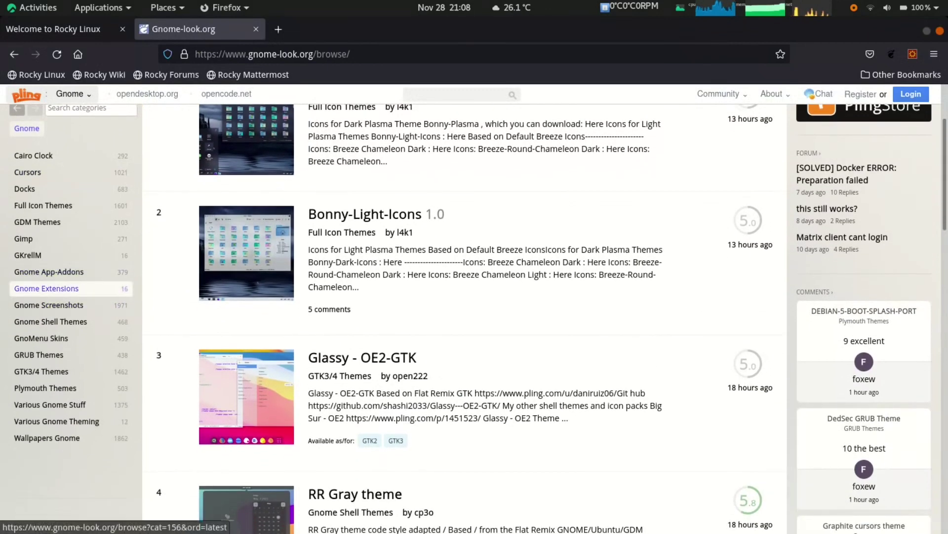
pyautogui.middleClick(46, 288)
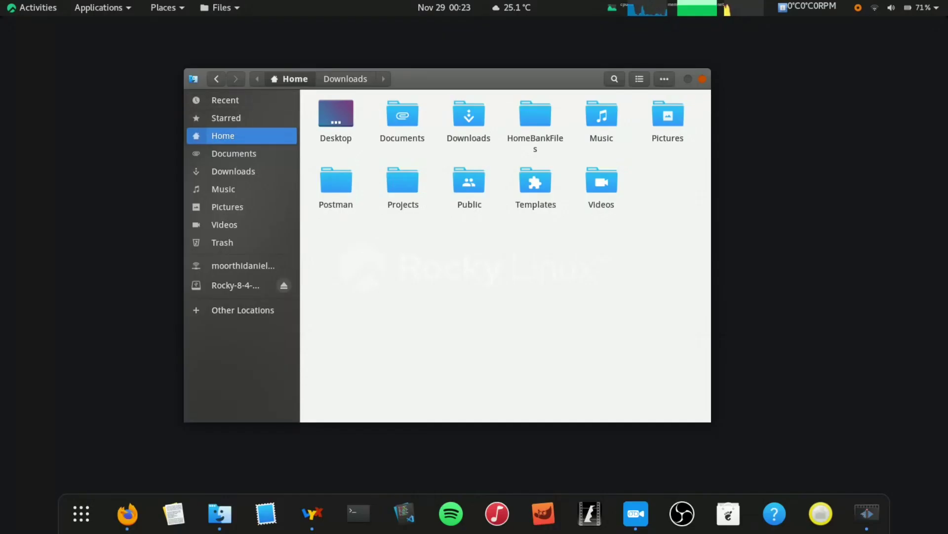
# Step: Switch to Files, show the hidden files of the Home folder and select the .icons folder
pyautogui.click(664, 79)
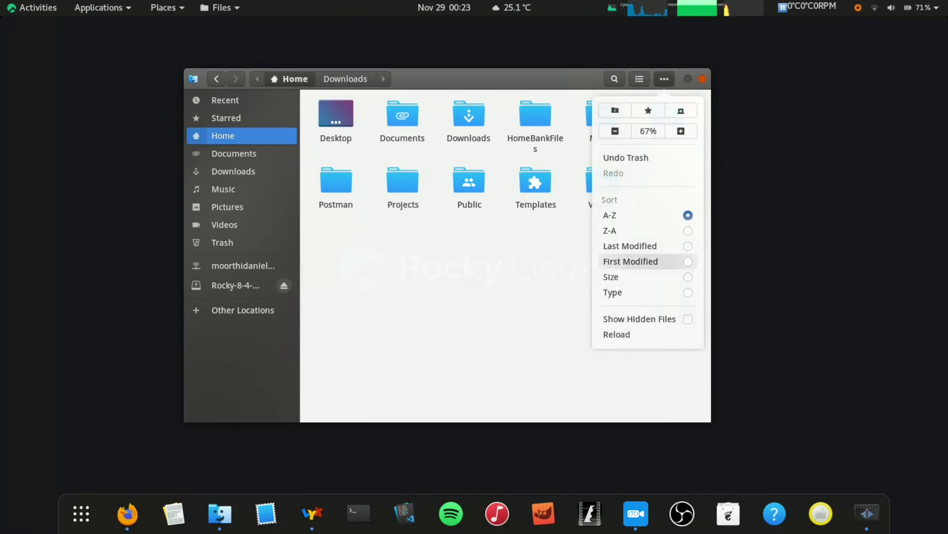
pyautogui.click(639, 319)
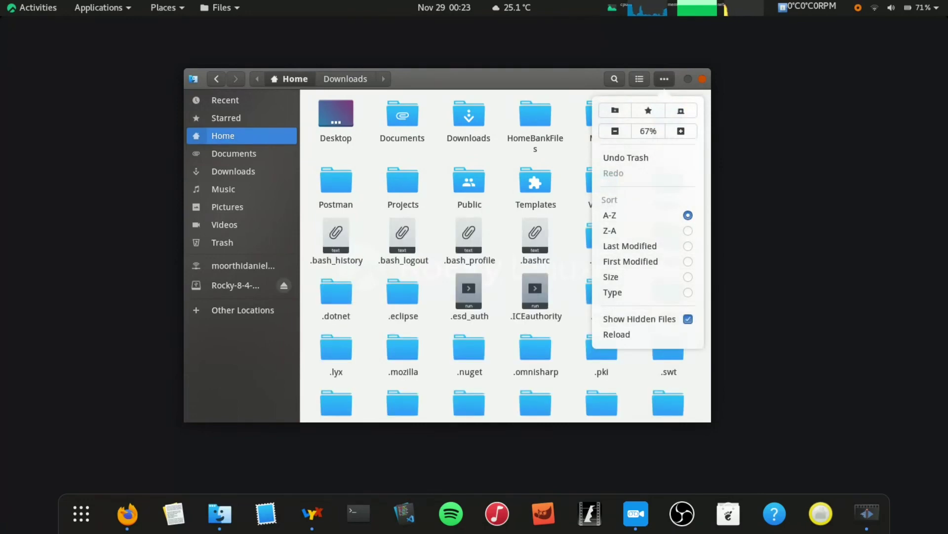
pyautogui.click(613, 390)
pyautogui.scroll(-2, 602, 262)
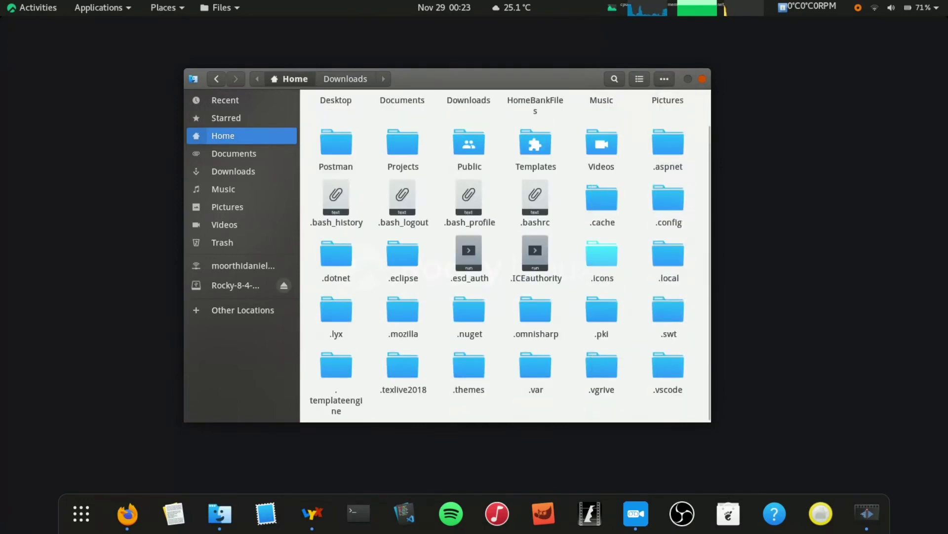
pyautogui.click(602, 256)
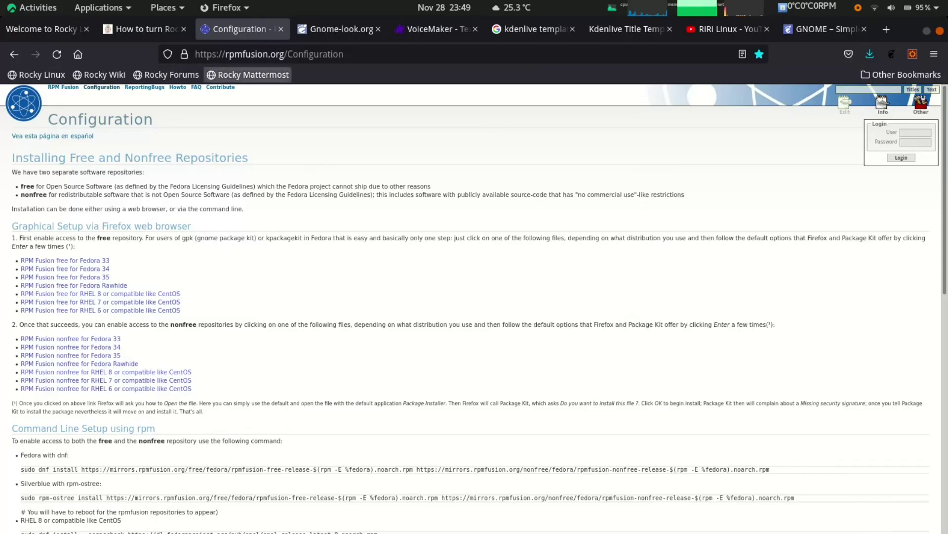
# Step: On the RPM Fusion Configuration page, open the free and nonfree release packages for RHEL 8 with Software Install
pyautogui.click(269, 54)
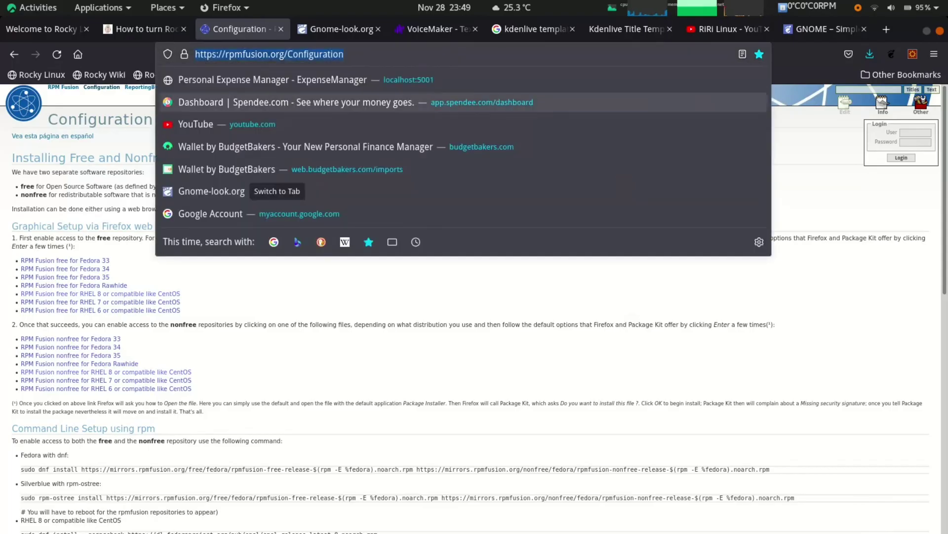
pyautogui.click(395, 291)
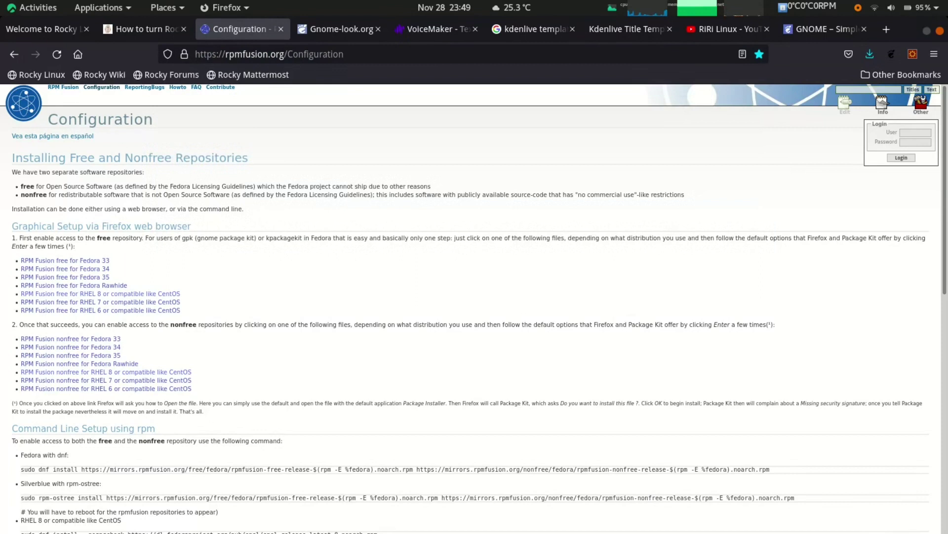
pyautogui.scroll(-2, 474, 297)
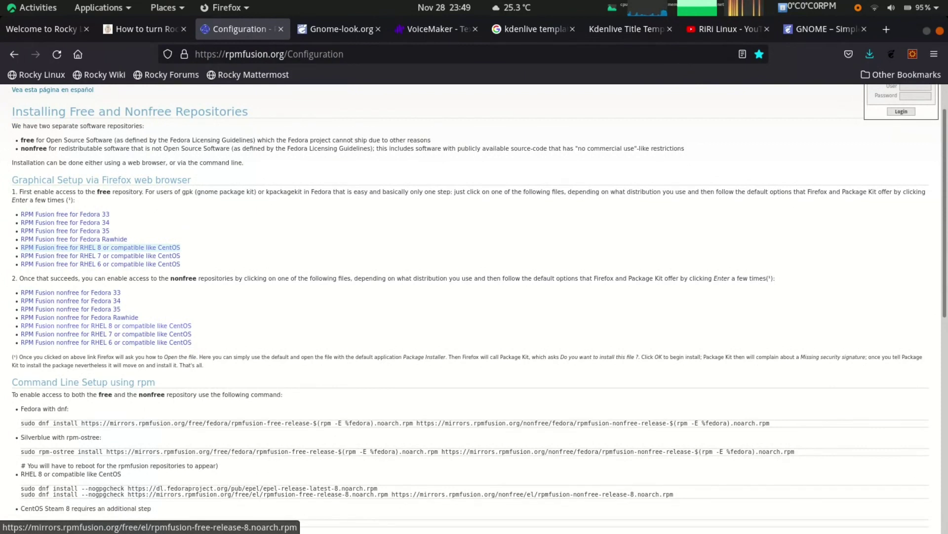
pyautogui.click(101, 247)
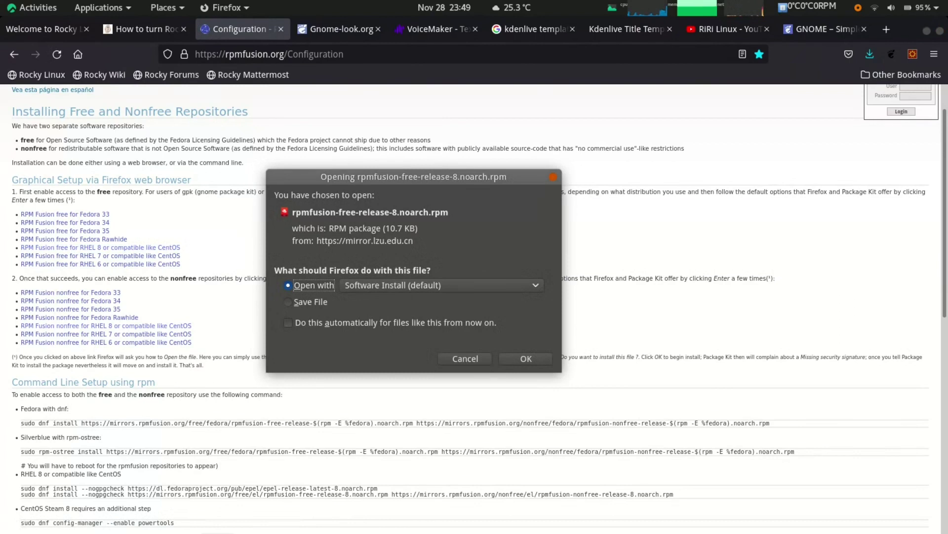
pyautogui.press('Return')
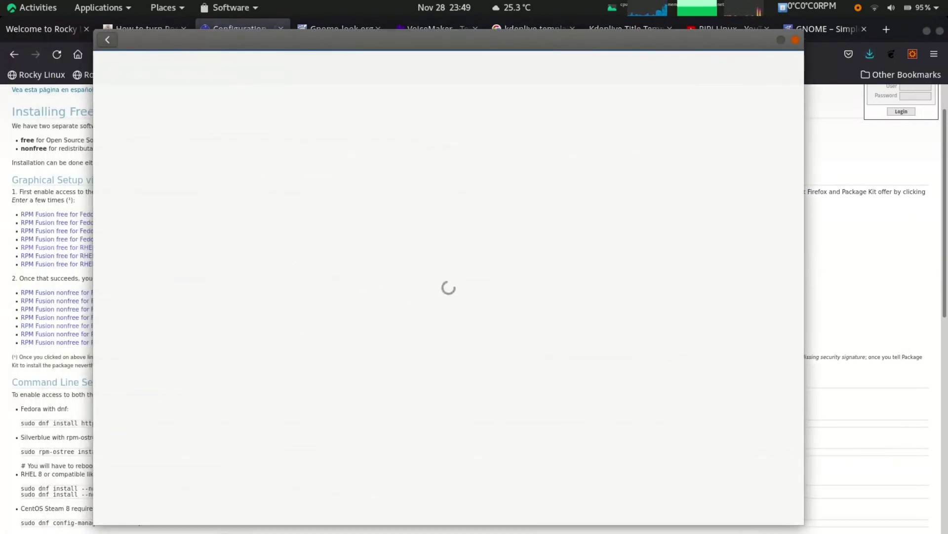
pyautogui.click(795, 40)
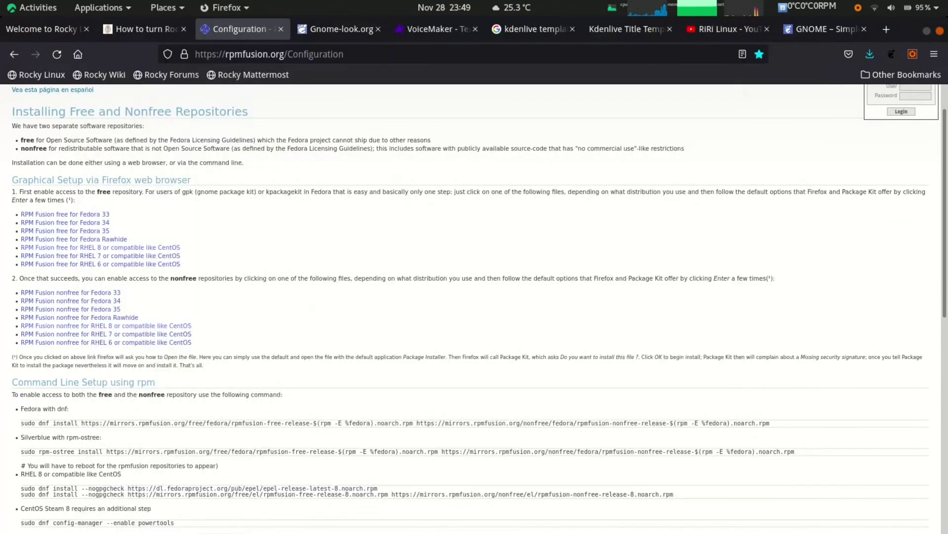
pyautogui.click(129, 326)
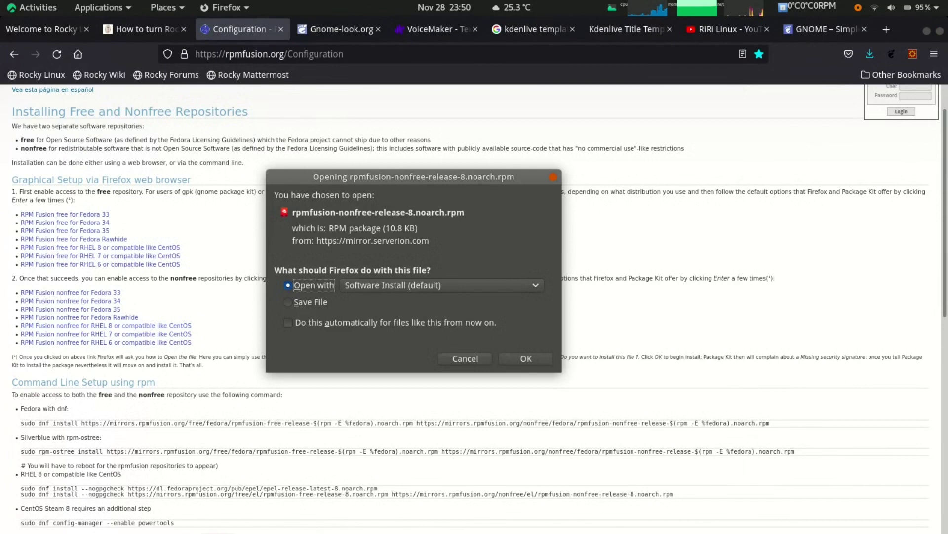
pyautogui.press('Return')
# Step: Examine the Command Line Setup using rpm section for enabling the free and nonfree RPM Fusion repositories
pyautogui.scroll(-5, 474, 307)
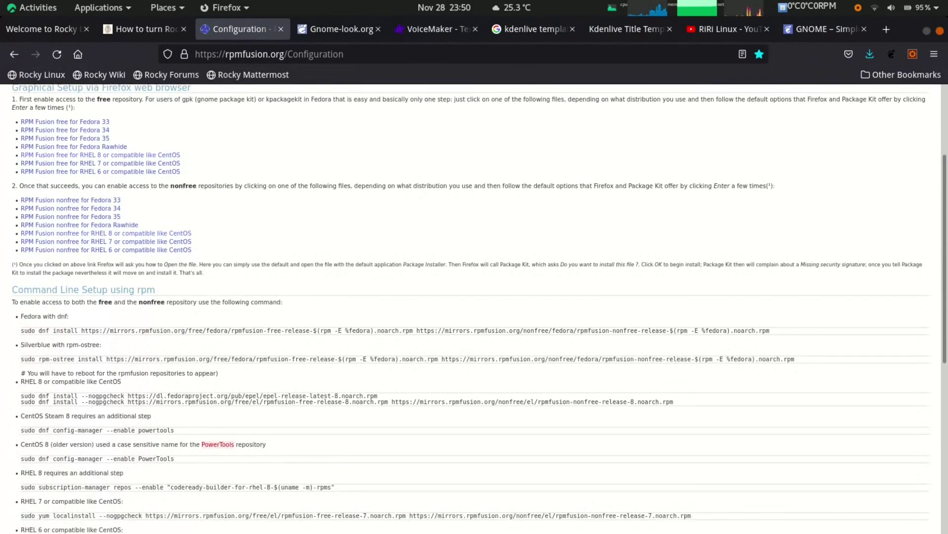
pyautogui.scroll(-2, 475, 307)
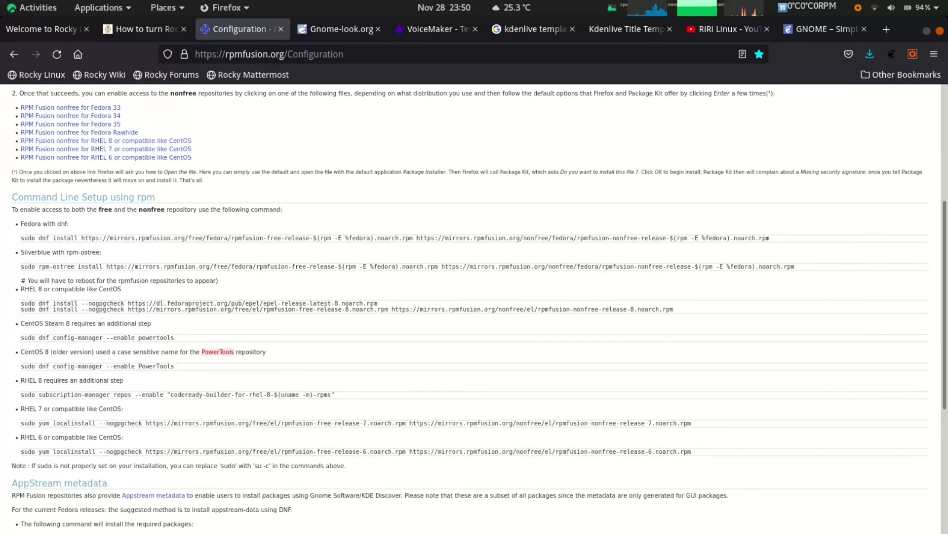
pyautogui.moveTo(70, 210); pyautogui.dragTo(254, 210)
pyautogui.click(267, 212)
pyautogui.scroll(2, 266, 218)
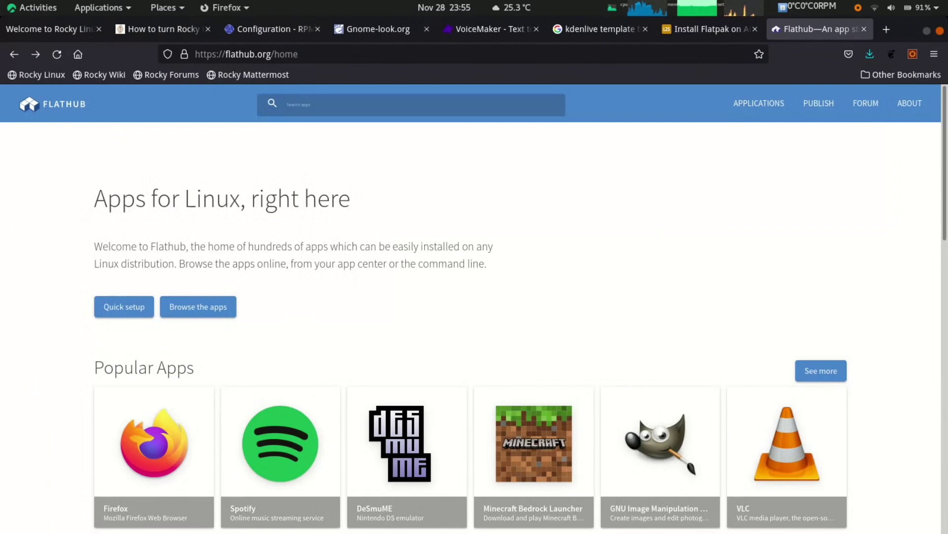
# Step: Open Flathub's quick setup and show the Flatpak instructions for Red Hat Enterprise Linux
pyautogui.click(124, 306)
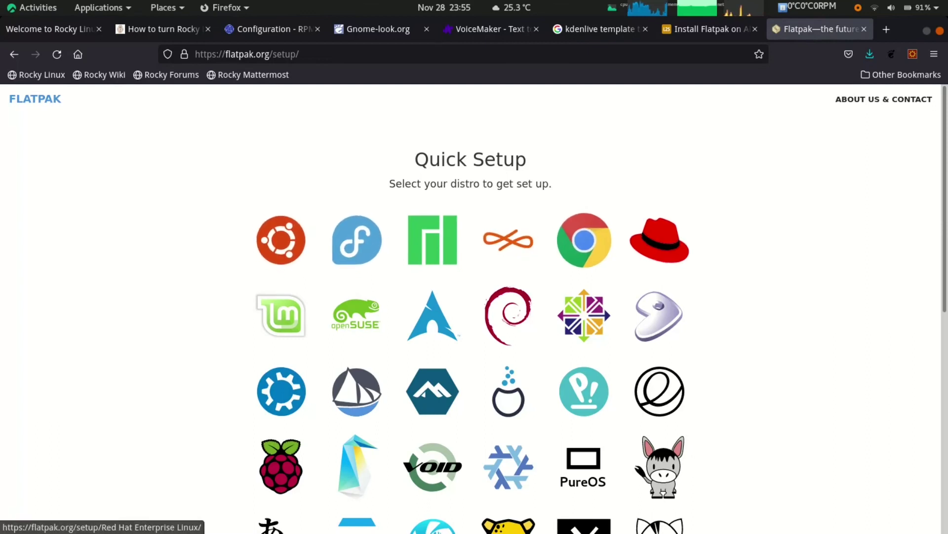
pyautogui.click(660, 240)
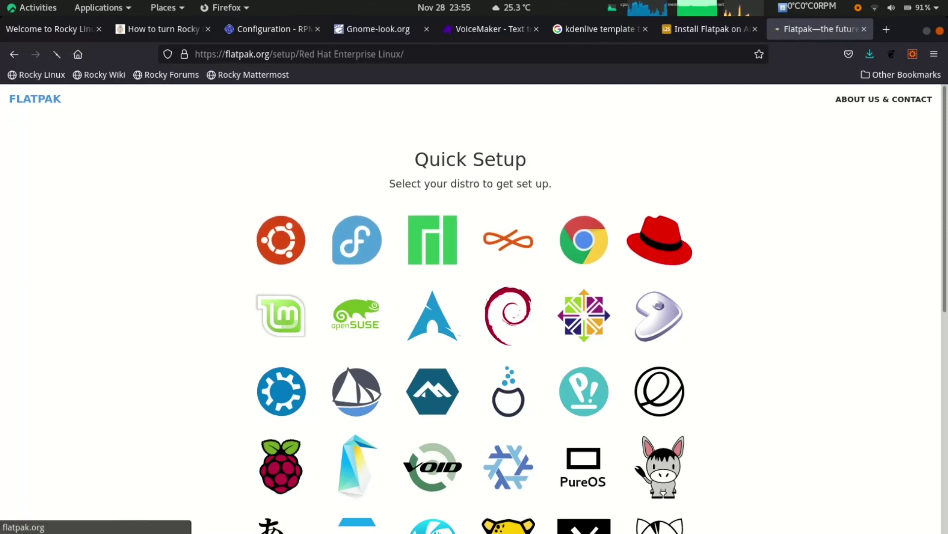
pyautogui.scroll(-1, 659, 240)
pyautogui.scroll(-1, 475, 306)
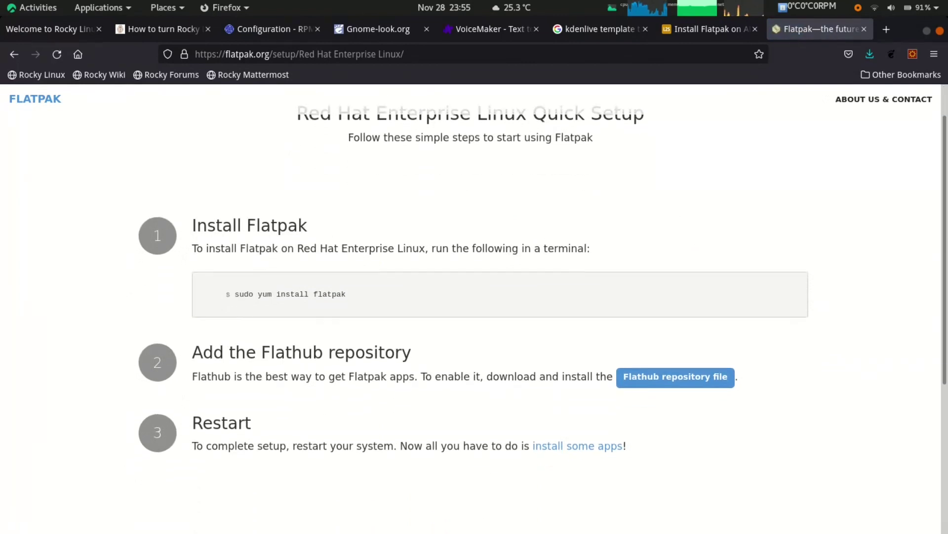
# Step: Copy the command "sudo yum install flatpak" from the setup page and paste it into a new Terminal window
pyautogui.moveTo(234, 294); pyautogui.dragTo(347, 295)
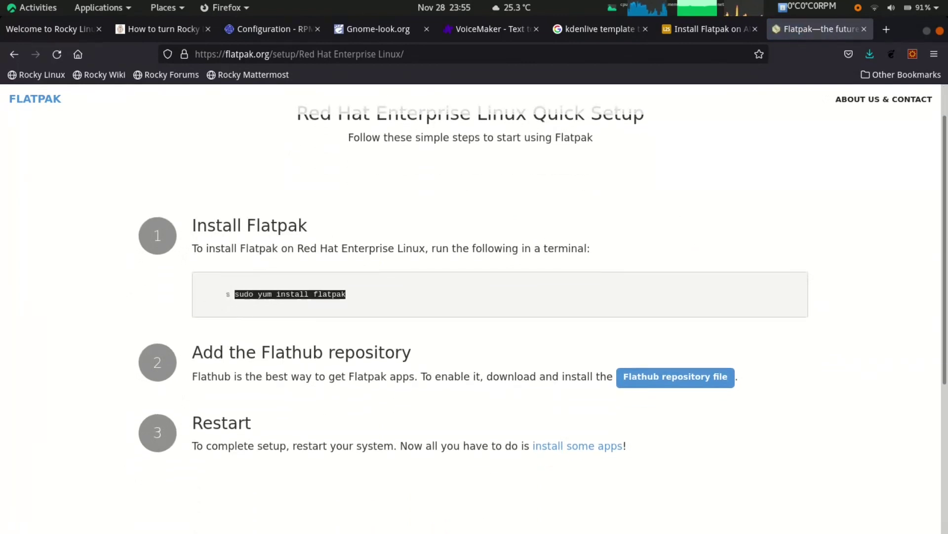
pyautogui.rightClick(339, 293)
pyautogui.click(365, 302)
pyautogui.moveTo(346, 532)
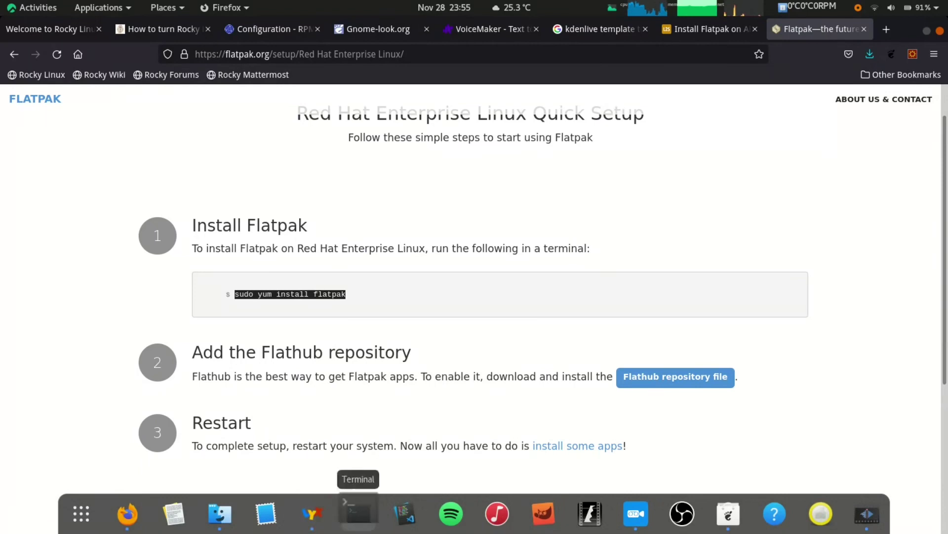
pyautogui.click(359, 514)
pyautogui.rightClick(444, 307)
pyautogui.click(474, 347)
# Step: Move the Terminal window lower, erase the pasted install command and close the terminal session
pyautogui.moveTo(287, 69); pyautogui.dragTo(371, 97)
pyautogui.press('BackSpace')
pyautogui.press('BackSpace')
pyautogui.press('BackSpace')
pyautogui.press('BackSpace')
pyautogui.press('BackSpace')
pyautogui.press('BackSpace')
pyautogui.press('BackSpace')
pyautogui.press('BackSpace')
pyautogui.press('BackSpace')
pyautogui.press('BackSpace')
pyautogui.press('BackSpace')
pyautogui.press('BackSpace')
pyautogui.press('BackSpace')
pyautogui.press('BackSpace')
pyautogui.press('BackSpace')
pyautogui.press('BackSpace')
pyautogui.press('BackSpace')
pyautogui.press('BackSpace')
pyautogui.press('BackSpace')
pyautogui.press('BackSpace')
pyautogui.press('BackSpace')
pyautogui.press('BackSpace')
pyautogui.press('BackSpace')
pyautogui.press('BackSpace')
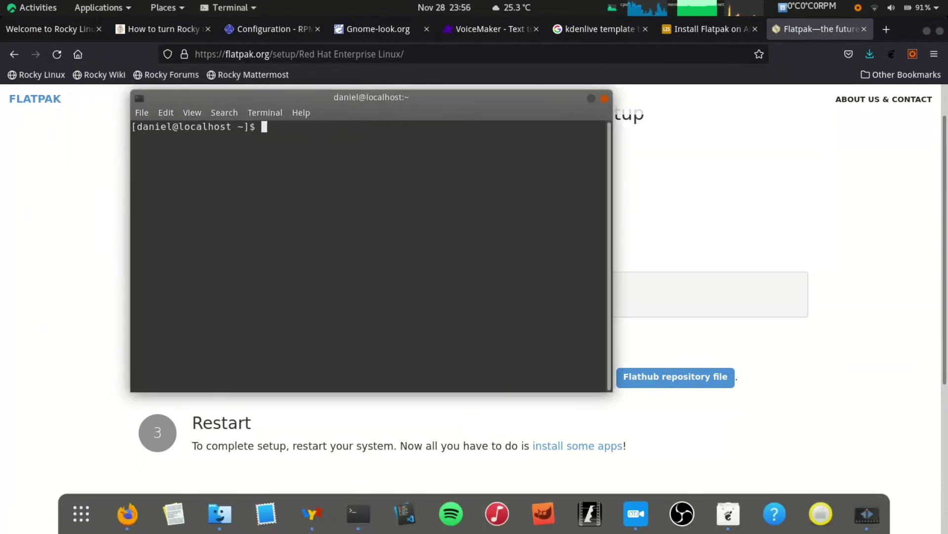
pyautogui.hotkey('ctrl', 'd')
# Step: Request the Flathub repository file flathub.flatpakrepo and cancel opening it
pyautogui.click(675, 377)
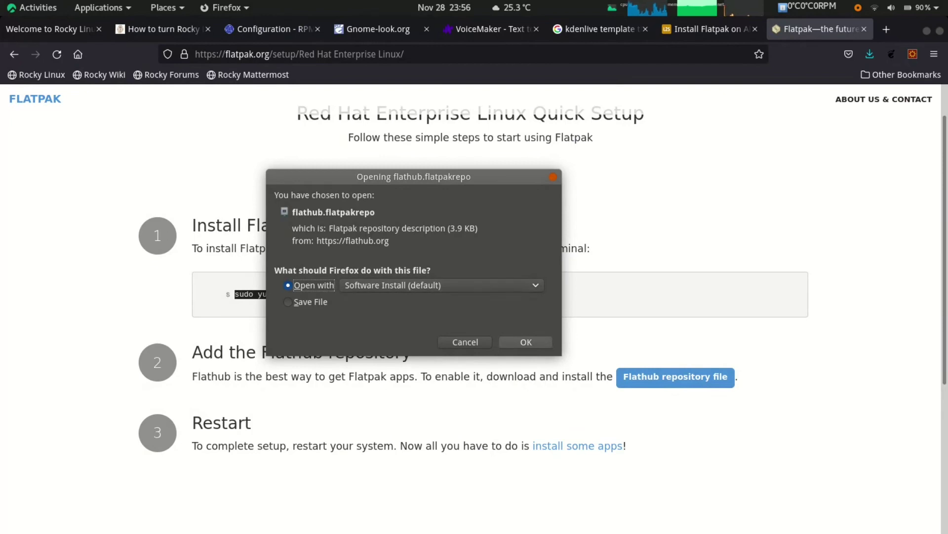
pyautogui.click(465, 342)
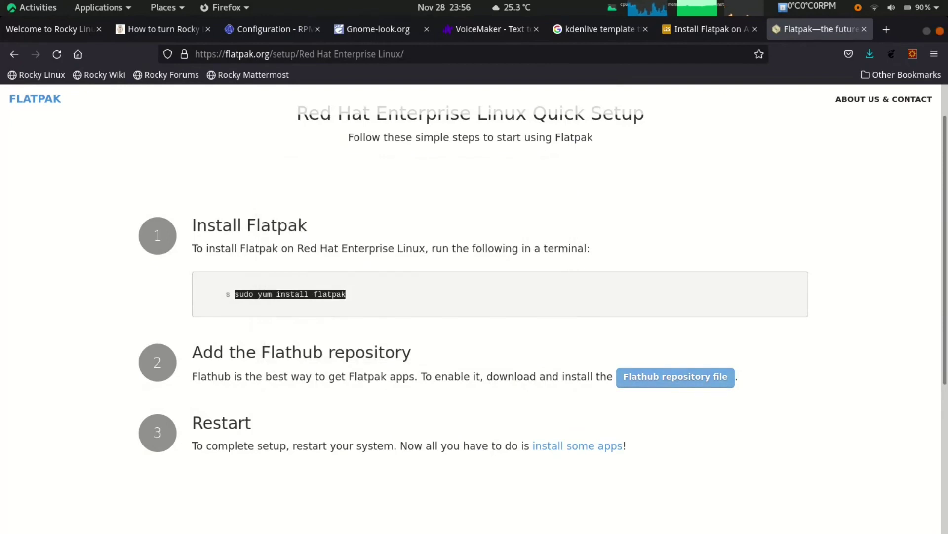